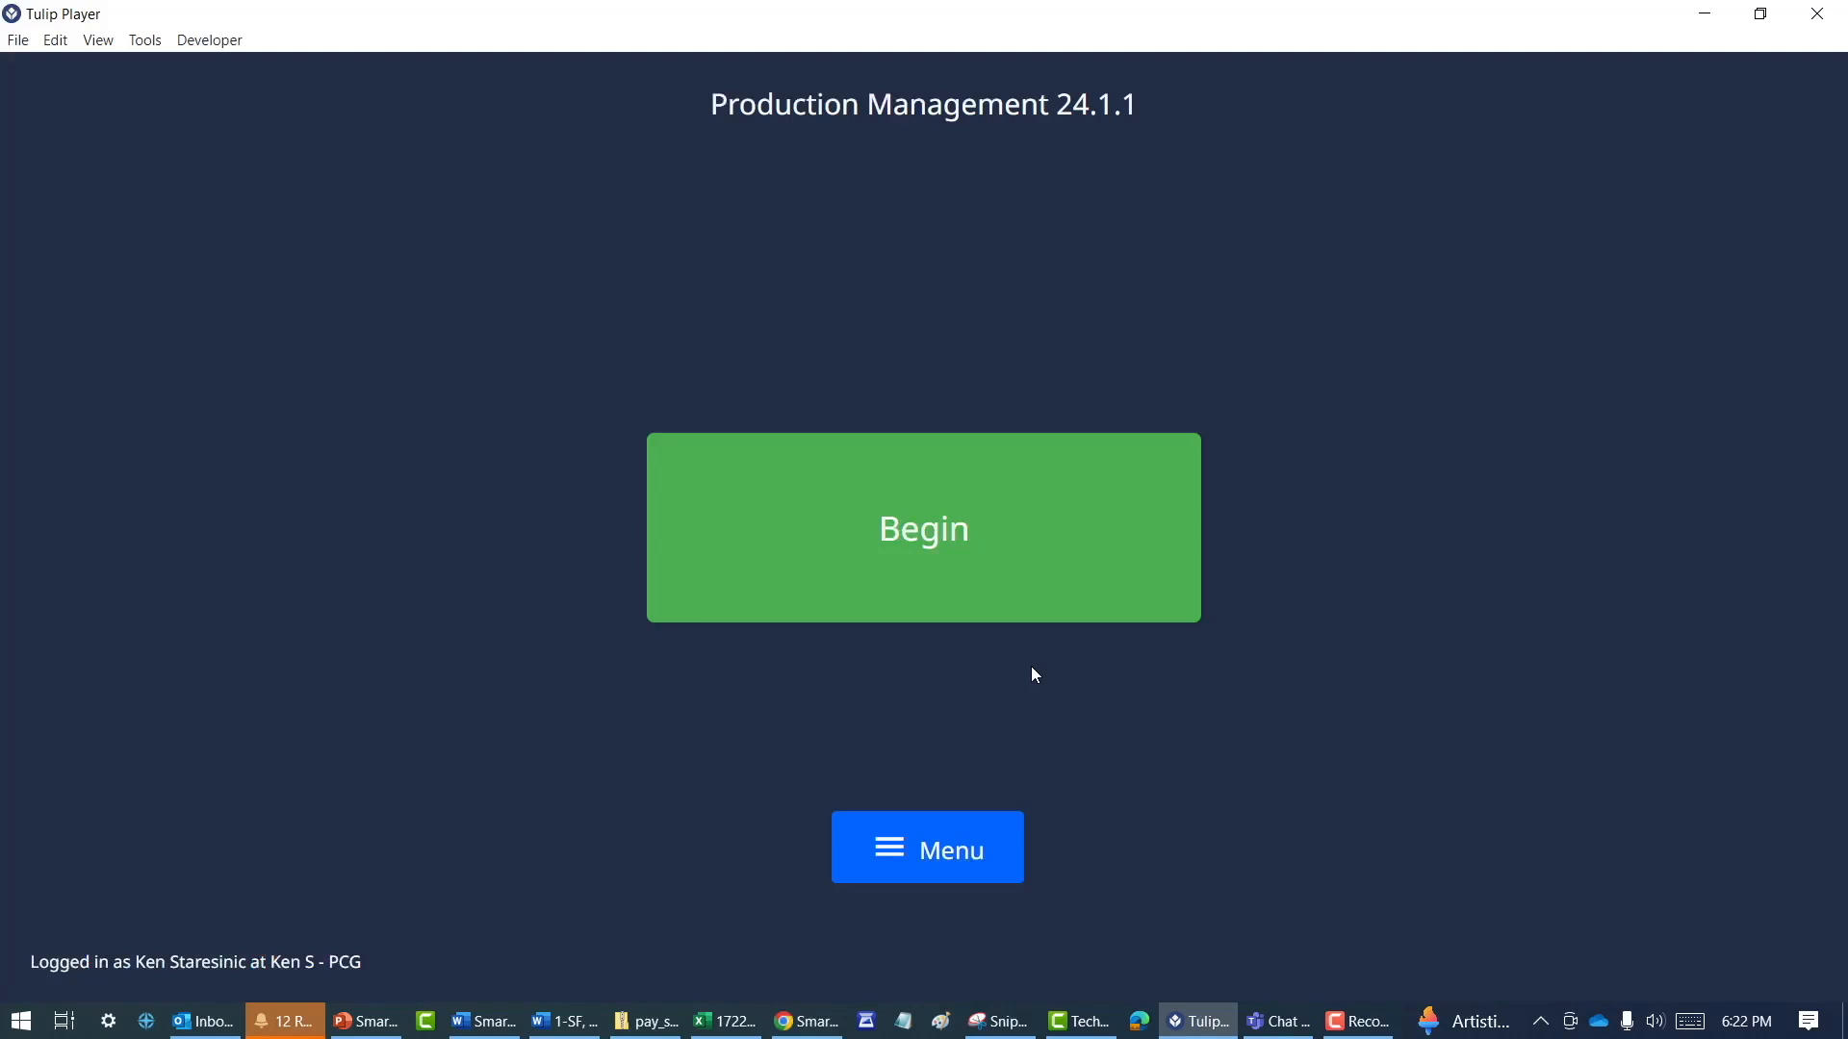
pyautogui.click(943, 550)
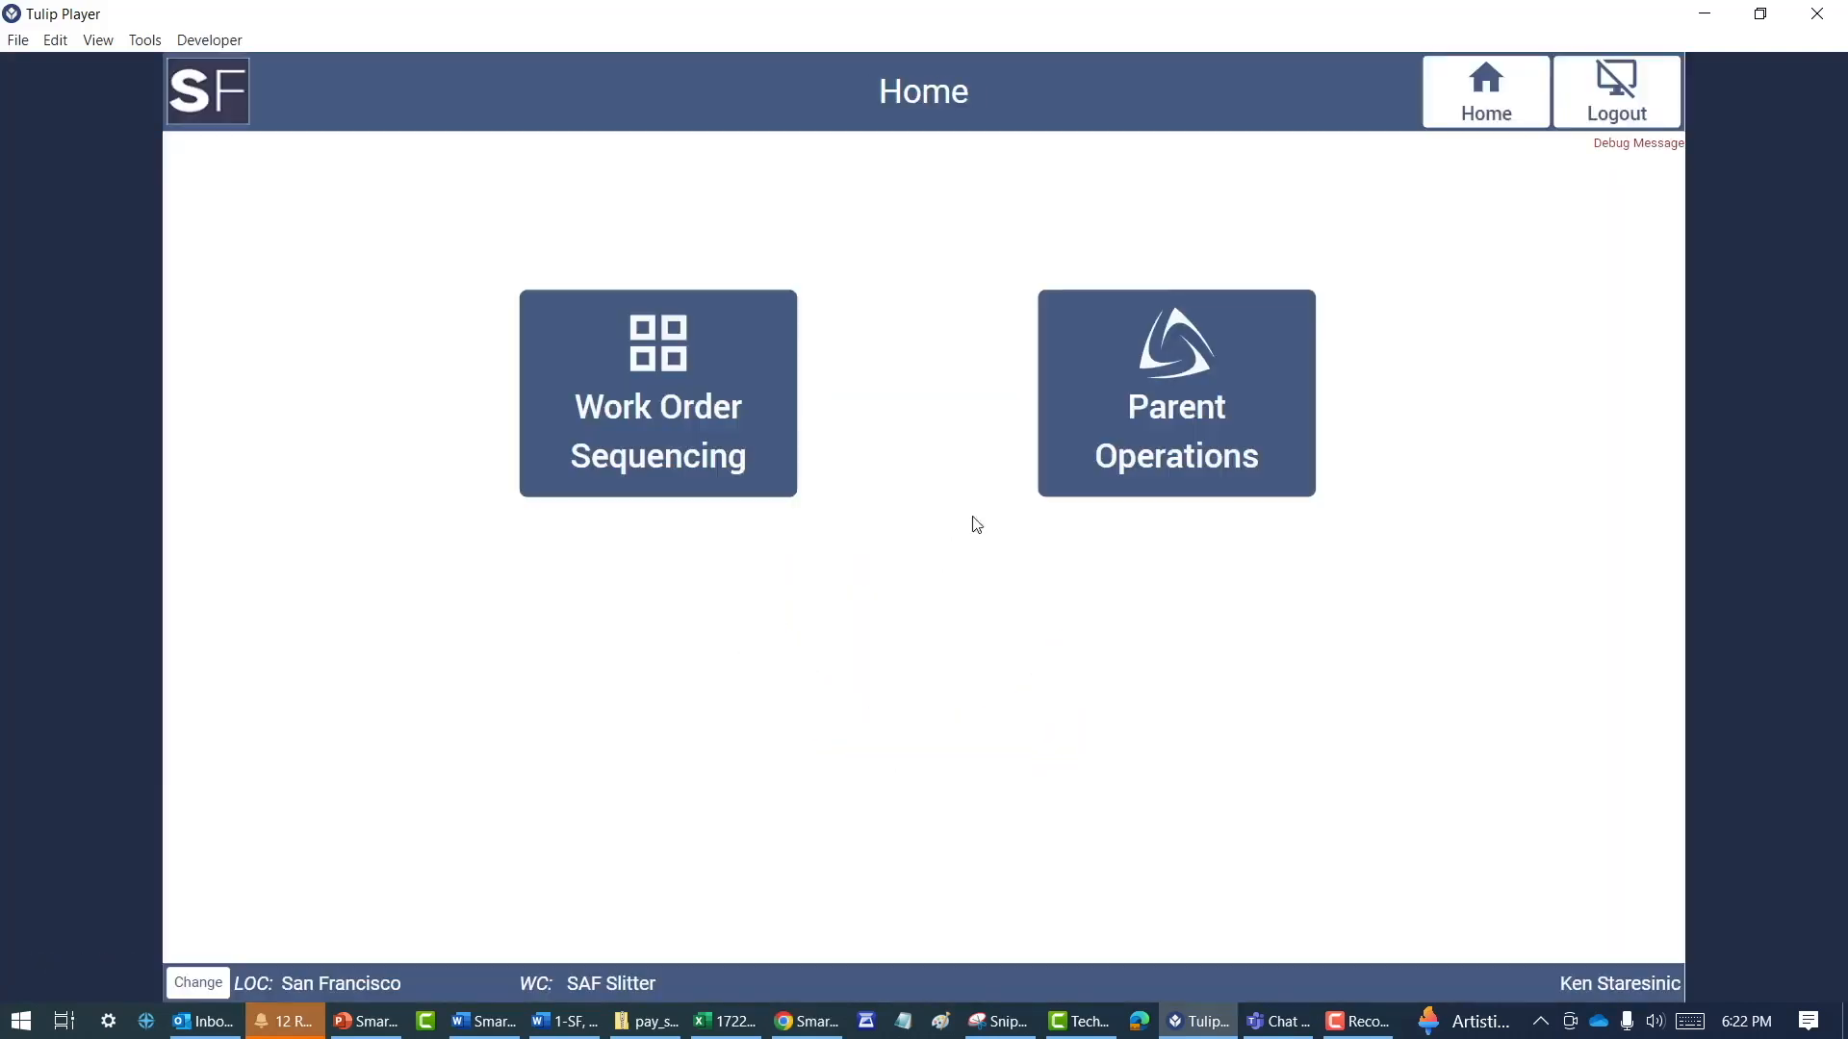
pyautogui.click(1179, 369)
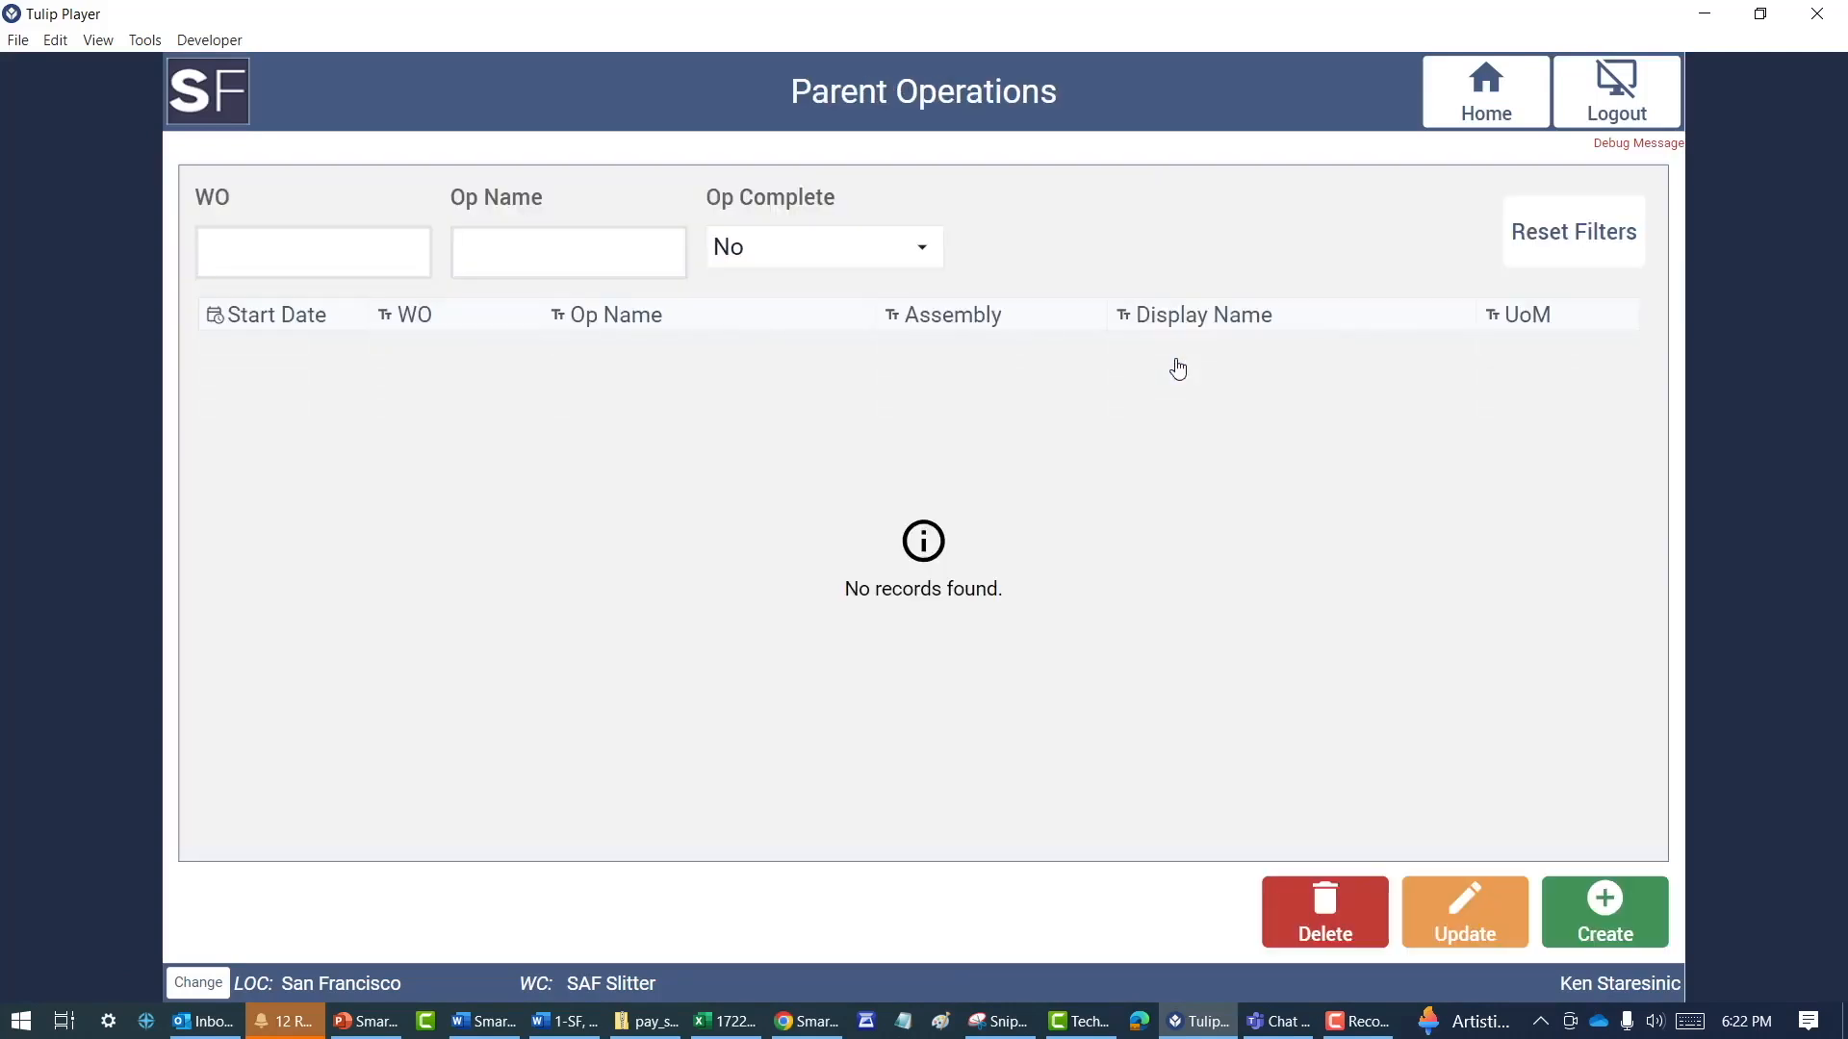
pyautogui.click(1612, 912)
pyautogui.write('Paren')
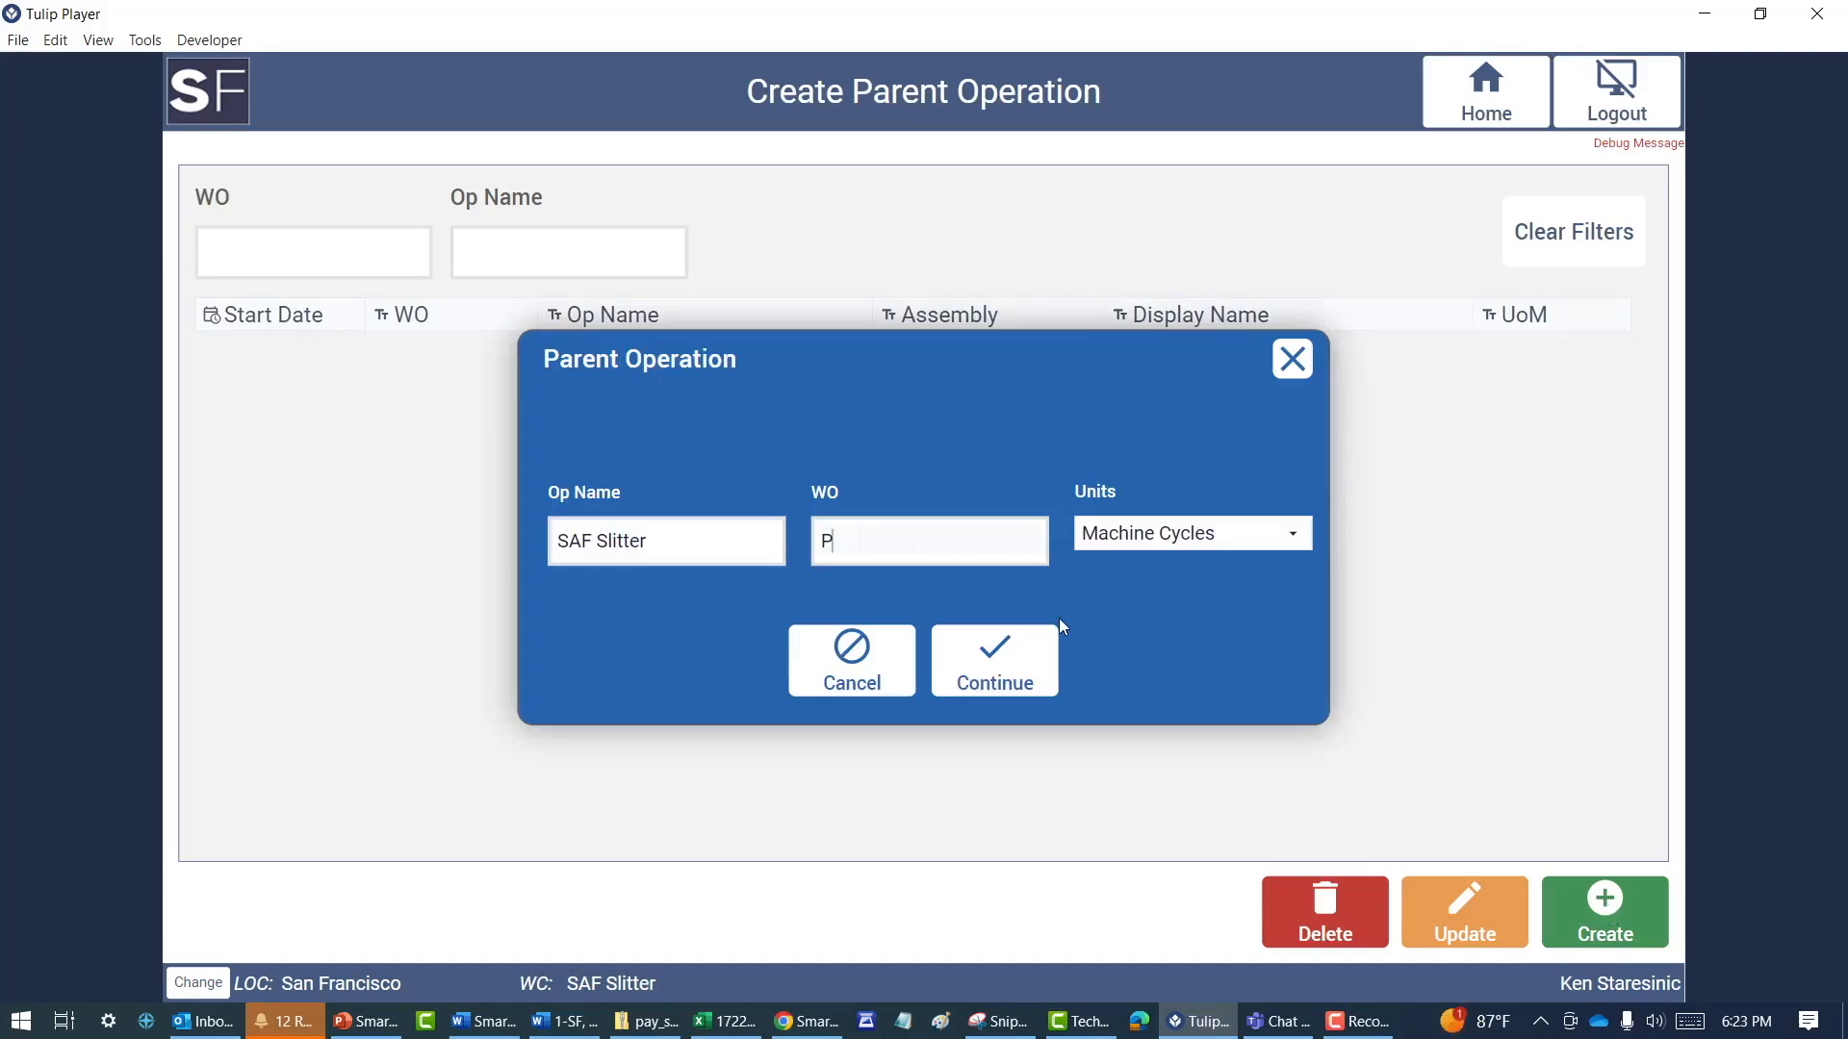
pyautogui.write('t 1031-32-33-2')
pyautogui.press('BackSpace')
pyautogui.write('34')
pyautogui.click(999, 662)
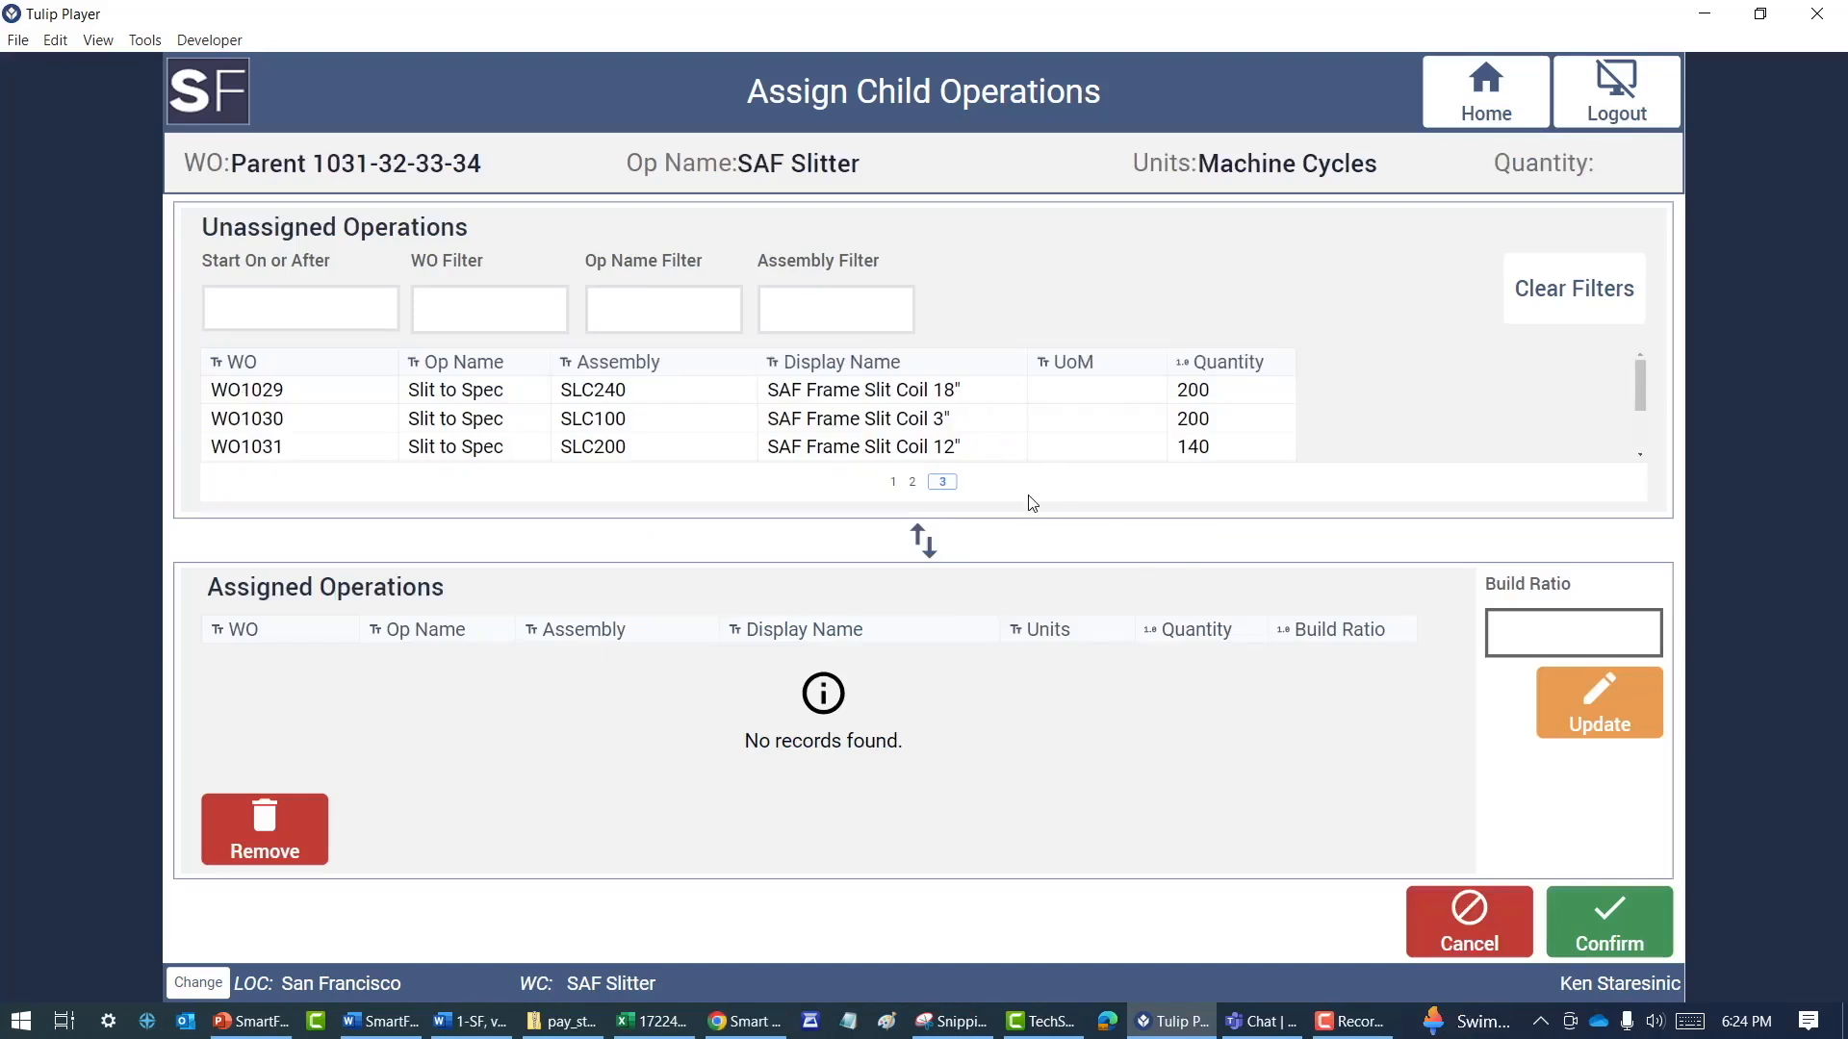
# Assign the Slit to Spec operations of WO1031, WO1032, WO1033 and WO1034 to the parent operation and confirm the assignment
pyautogui.click(919, 449)
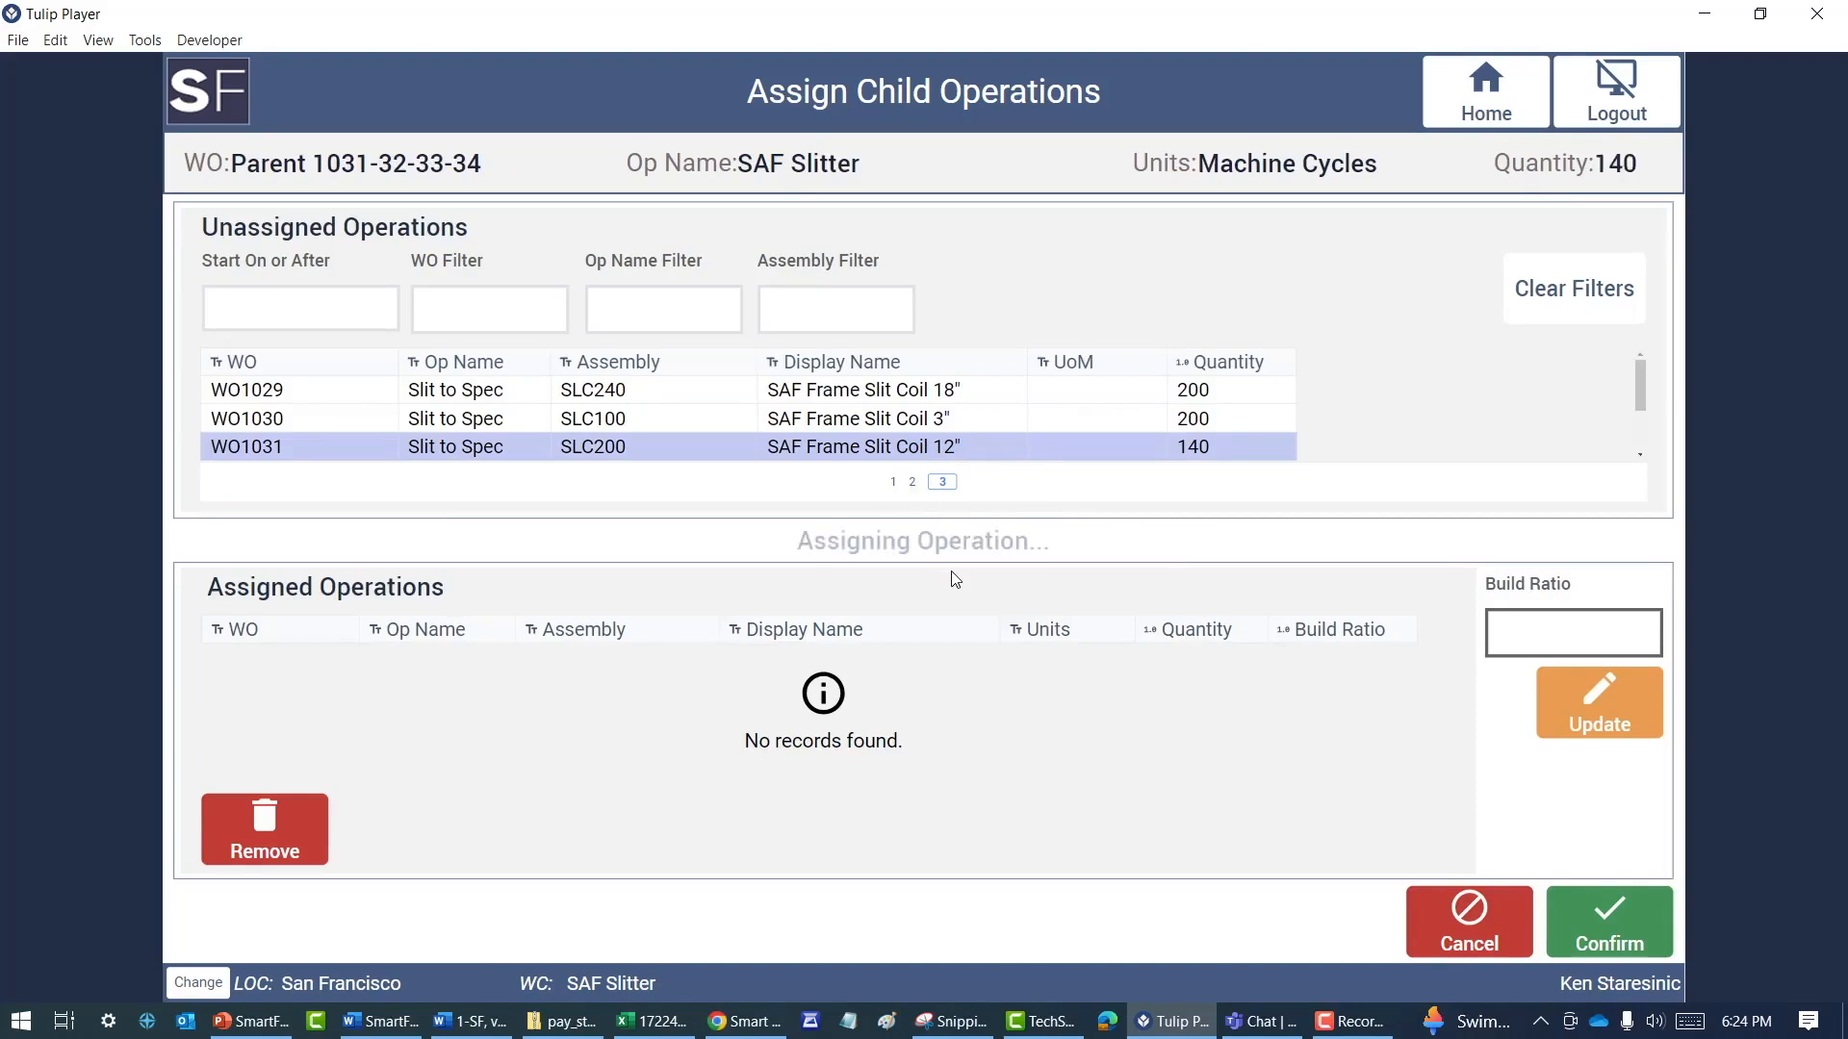
pyautogui.scroll(-1, 1296, 430)
pyautogui.click(1296, 430)
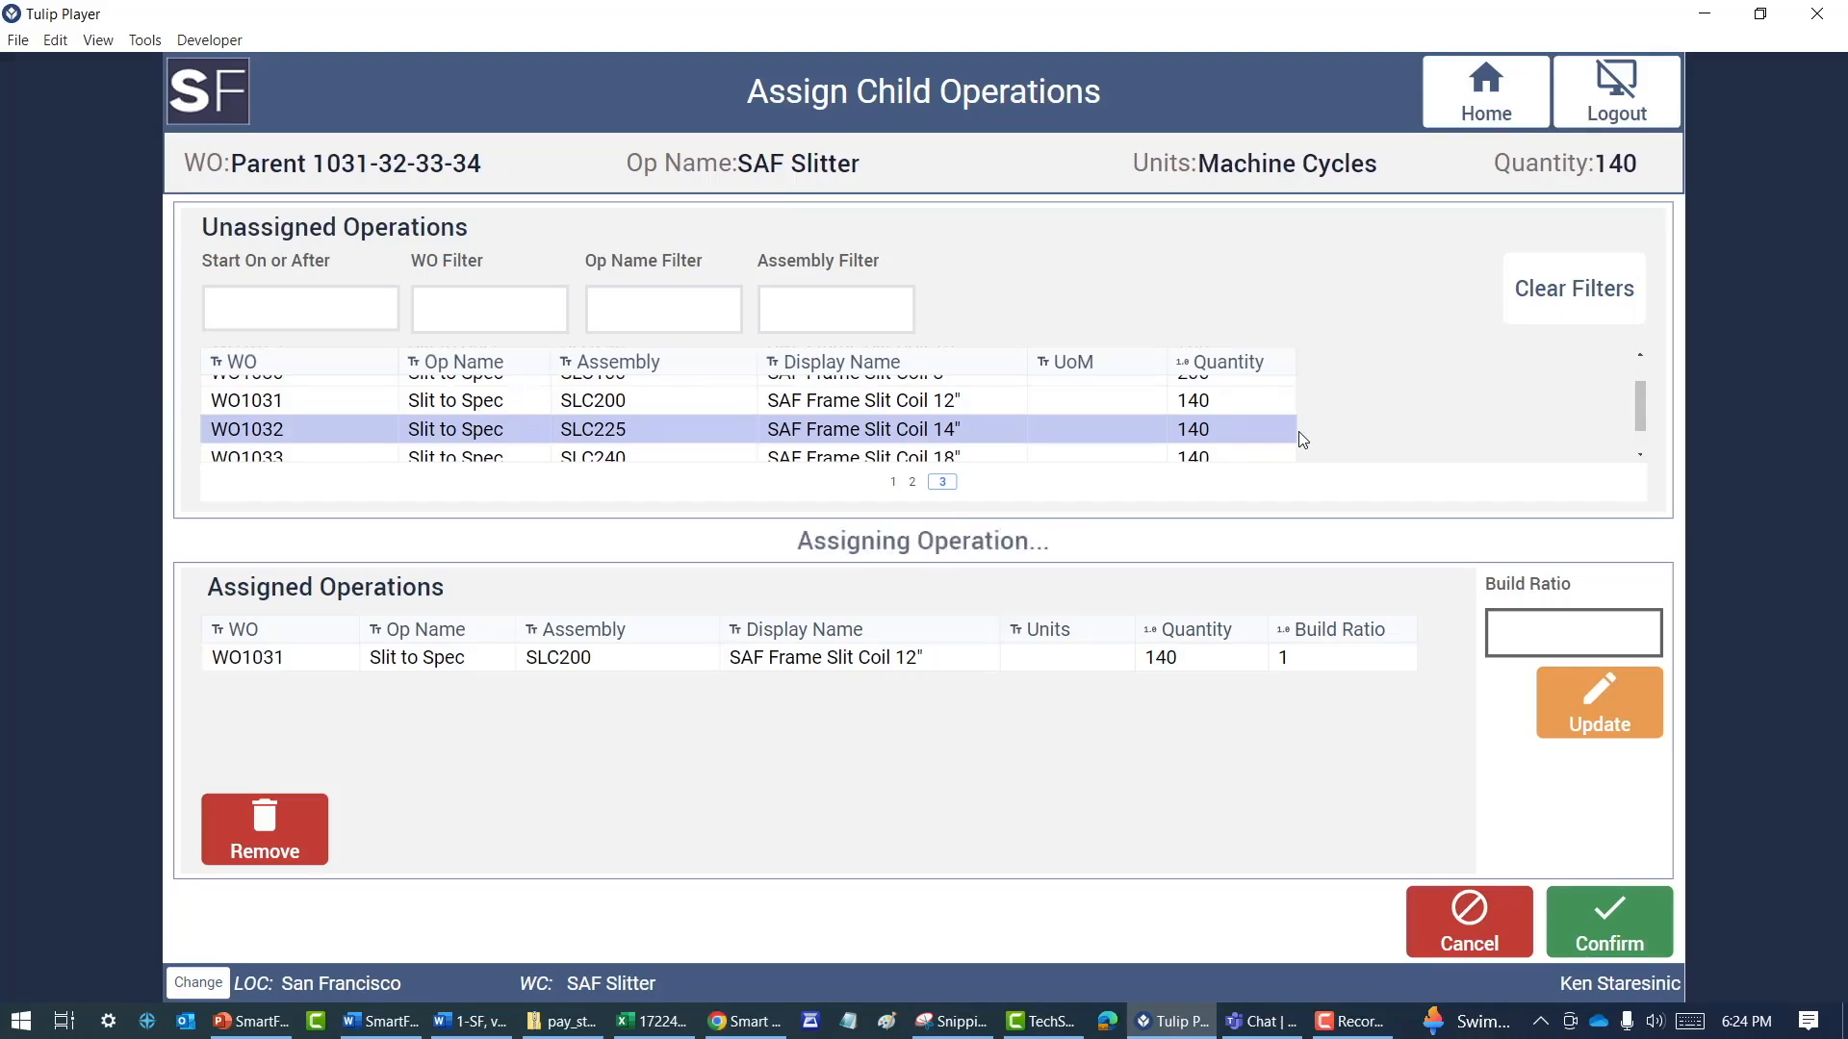
pyautogui.scroll(-1, 962, 425)
pyautogui.click(959, 425)
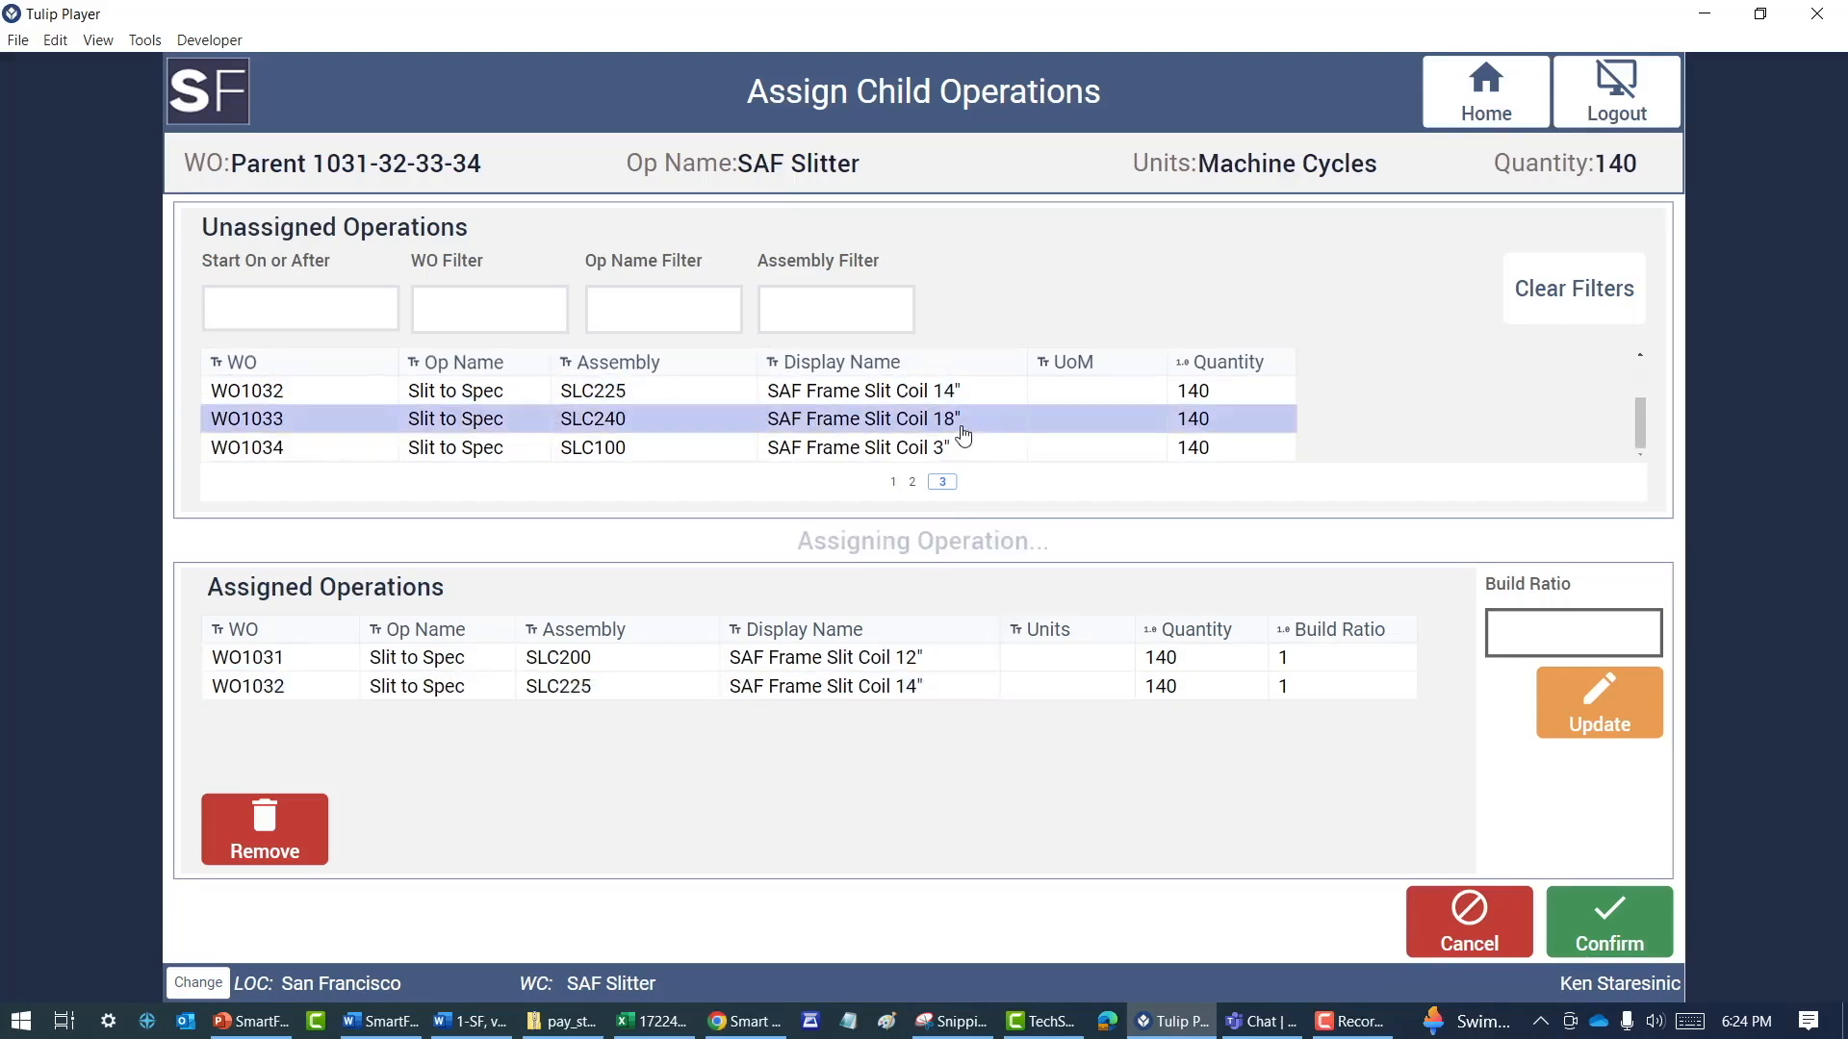
pyautogui.click(953, 451)
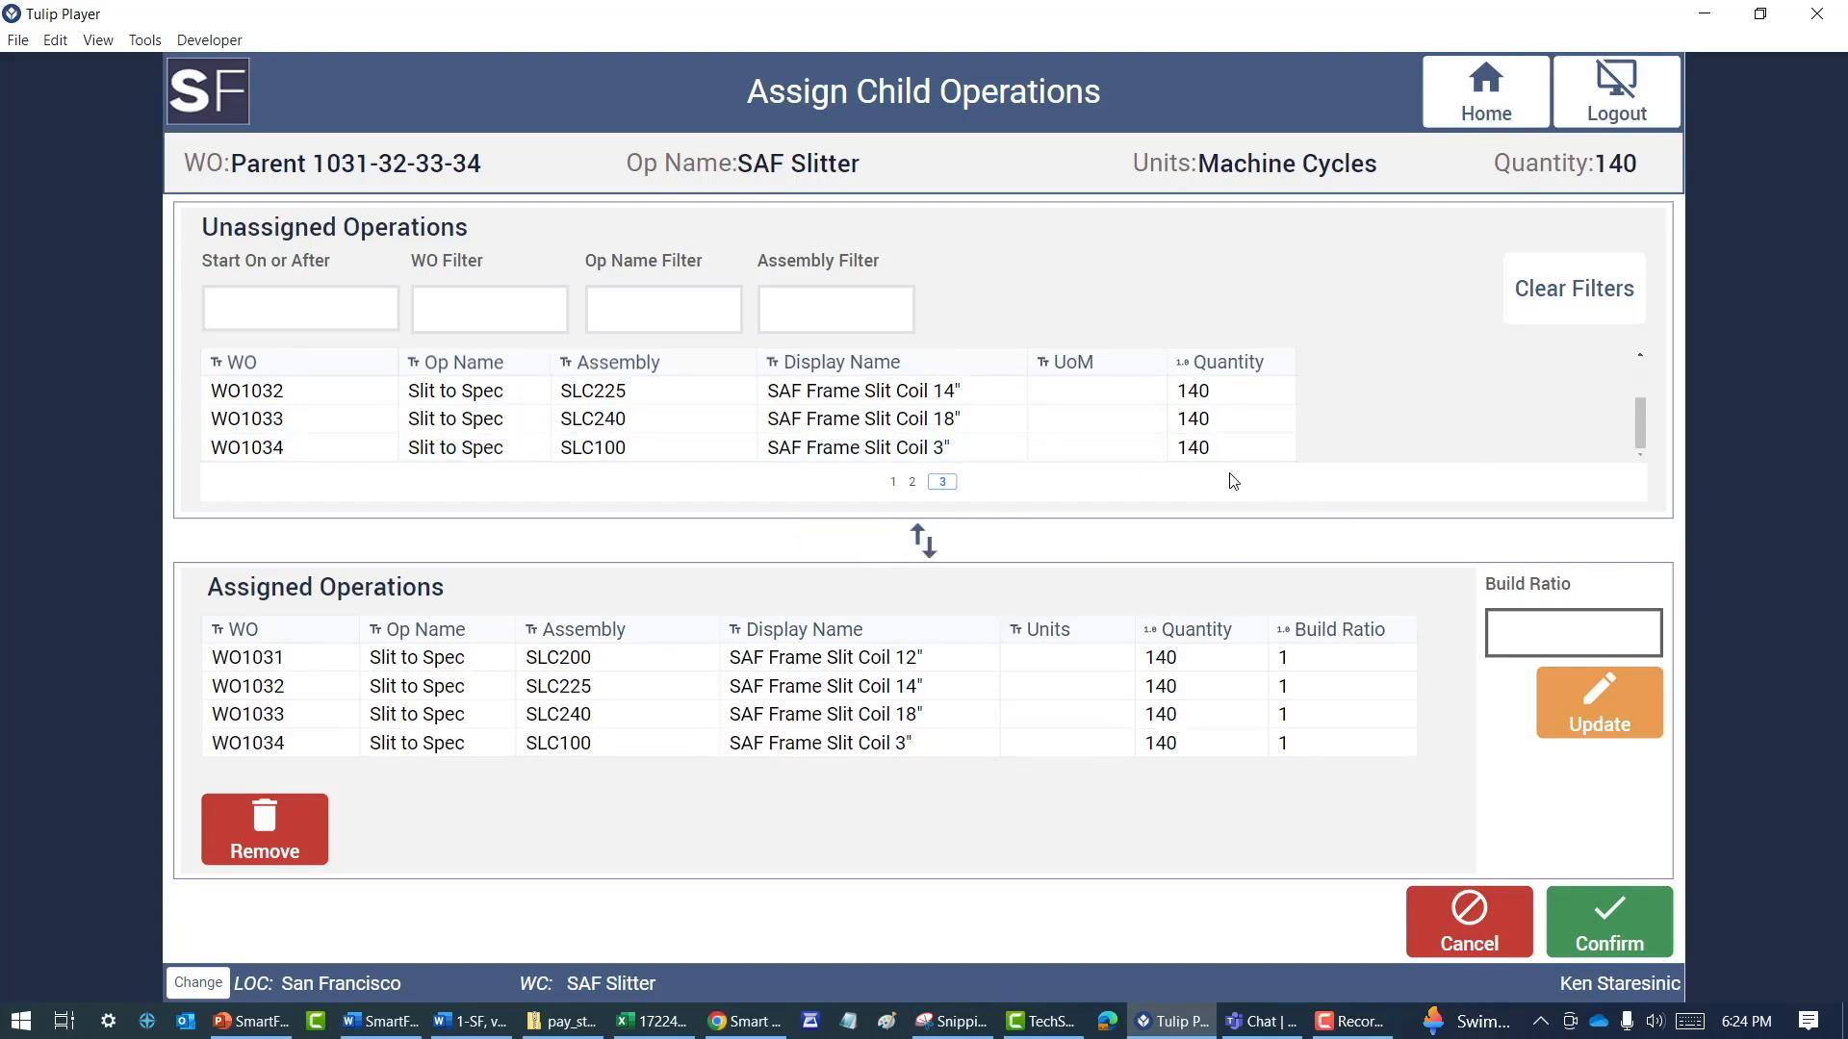
pyautogui.click(1300, 692)
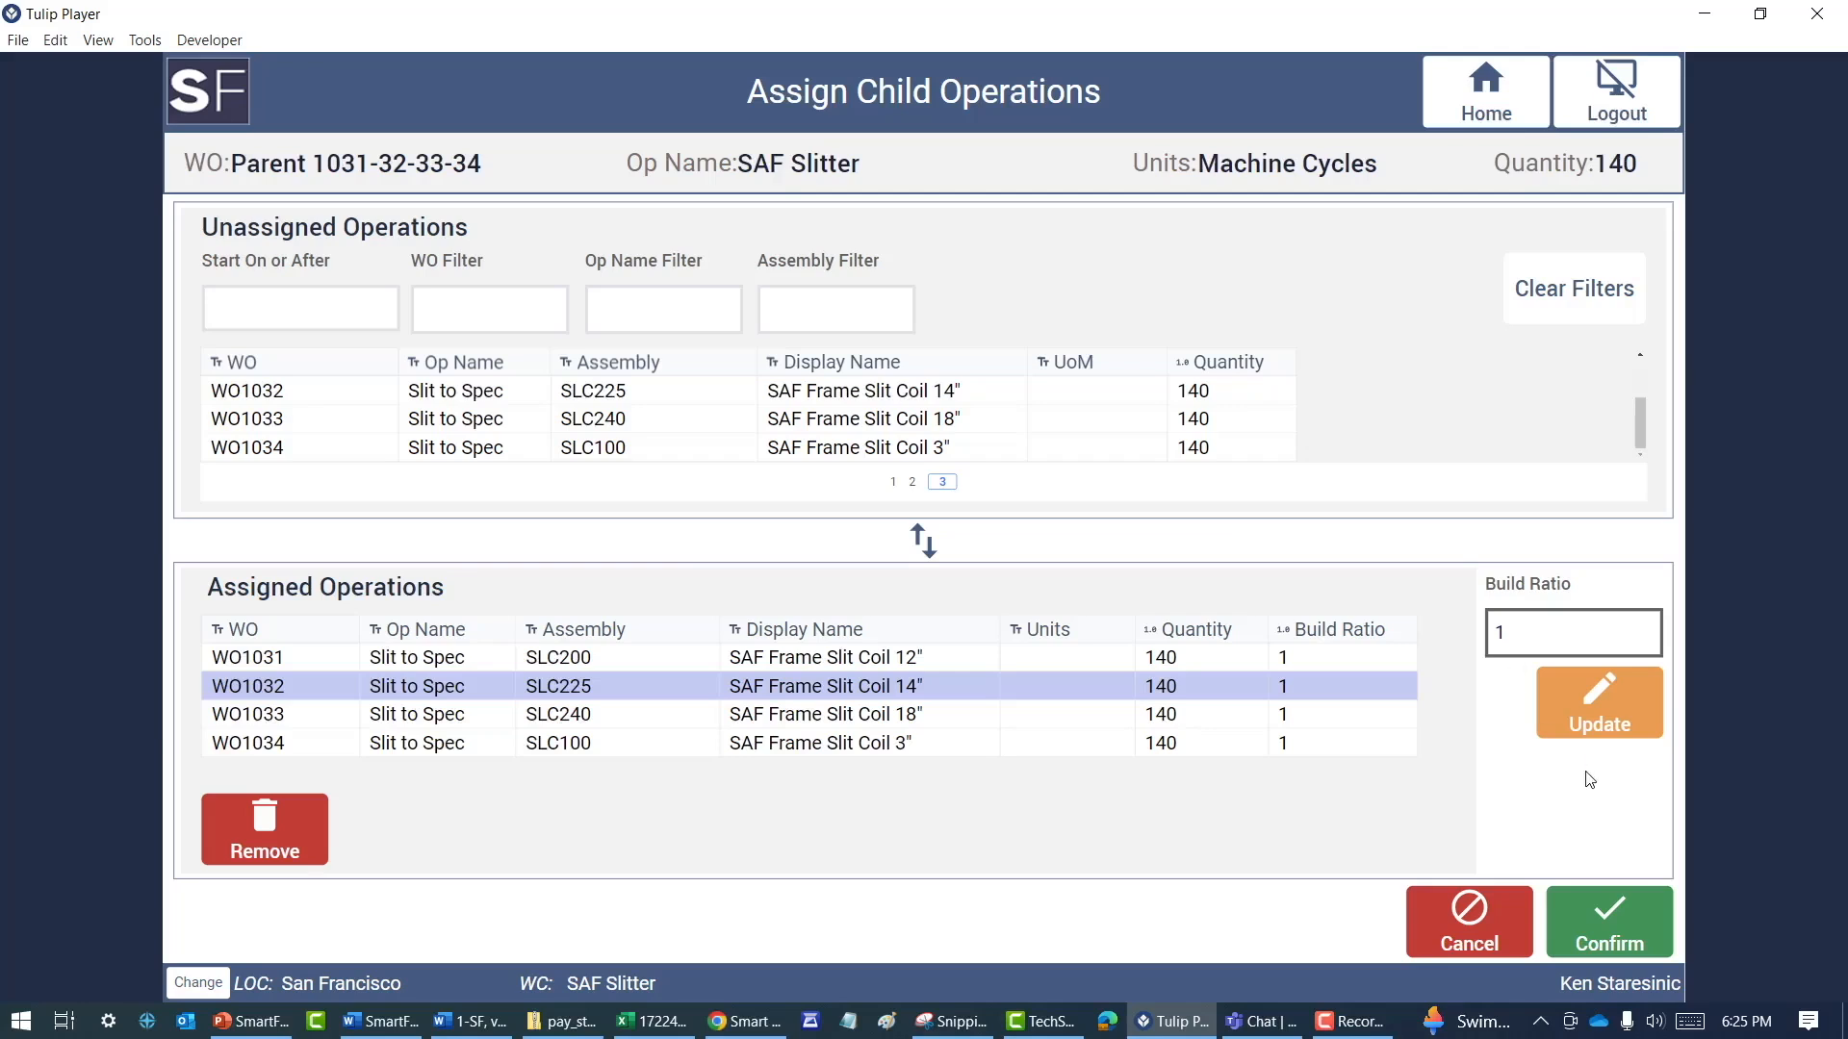
pyautogui.click(1606, 912)
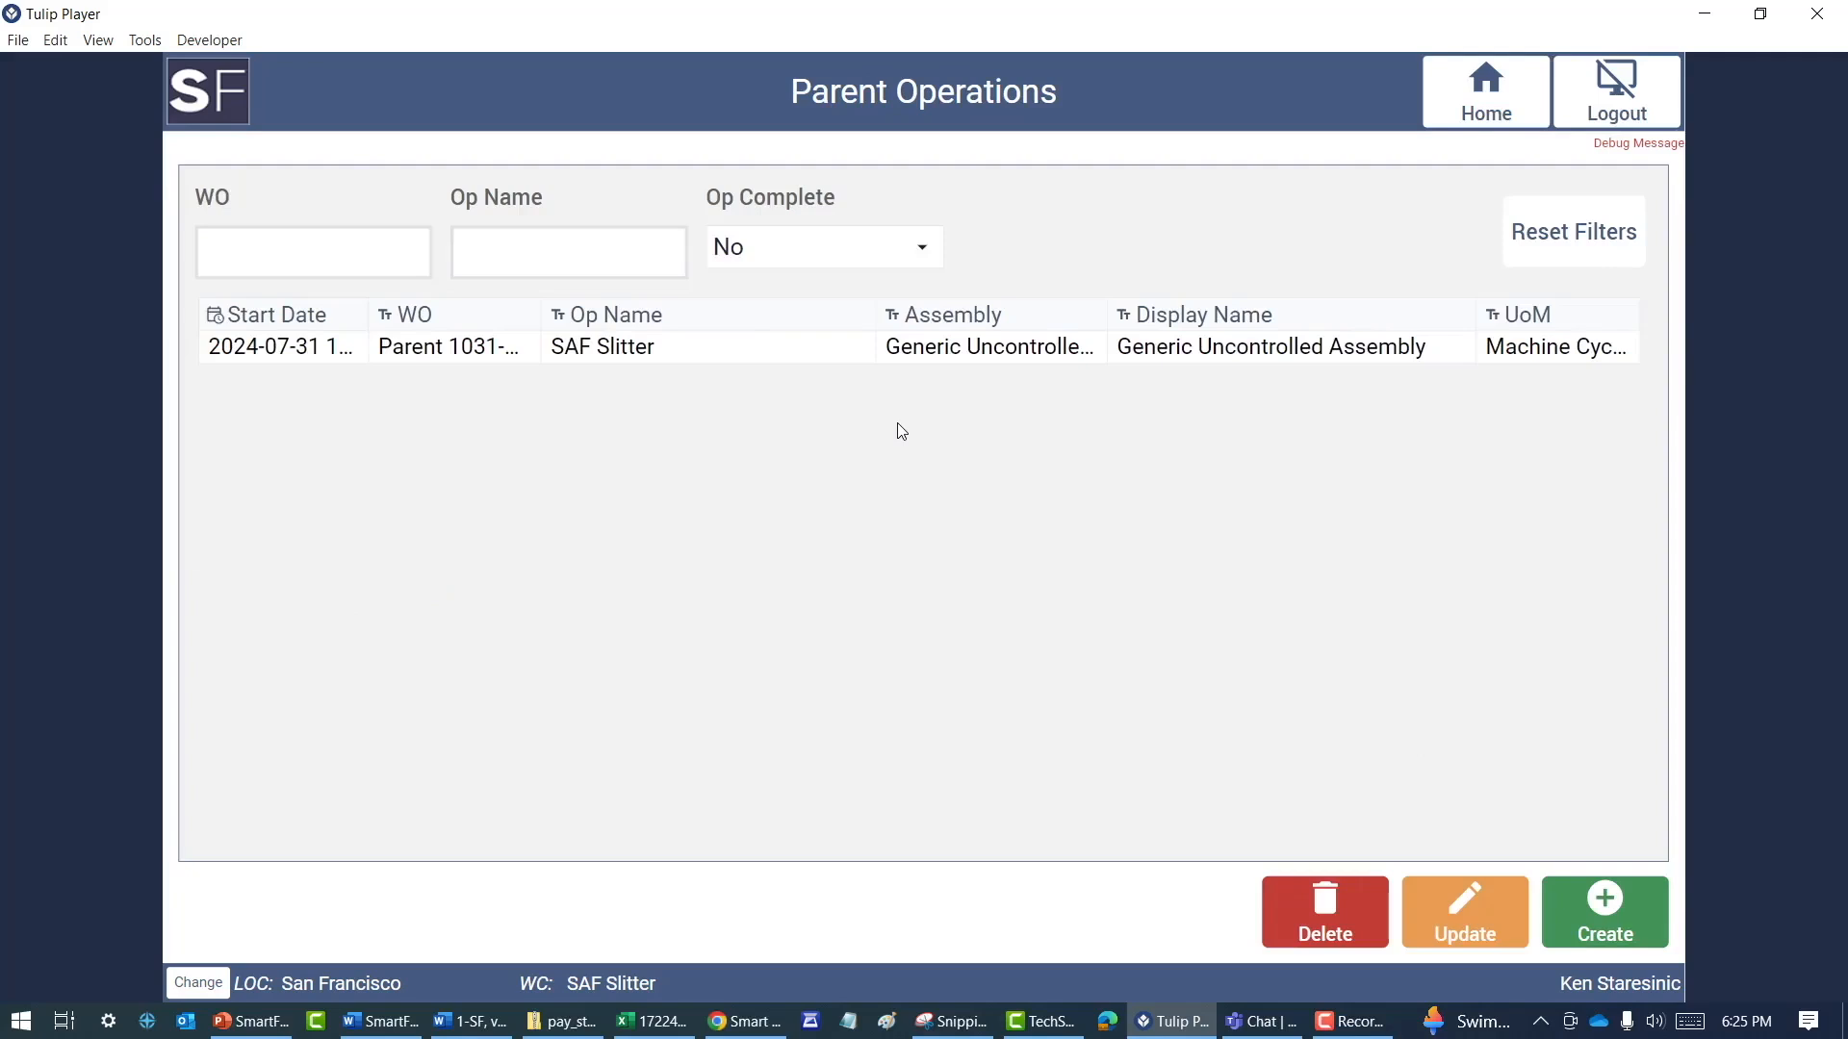
# Switch to the Shop Floor 24.1.1 app and begin it
pyautogui.click(215, 96)
pyautogui.click(1353, 495)
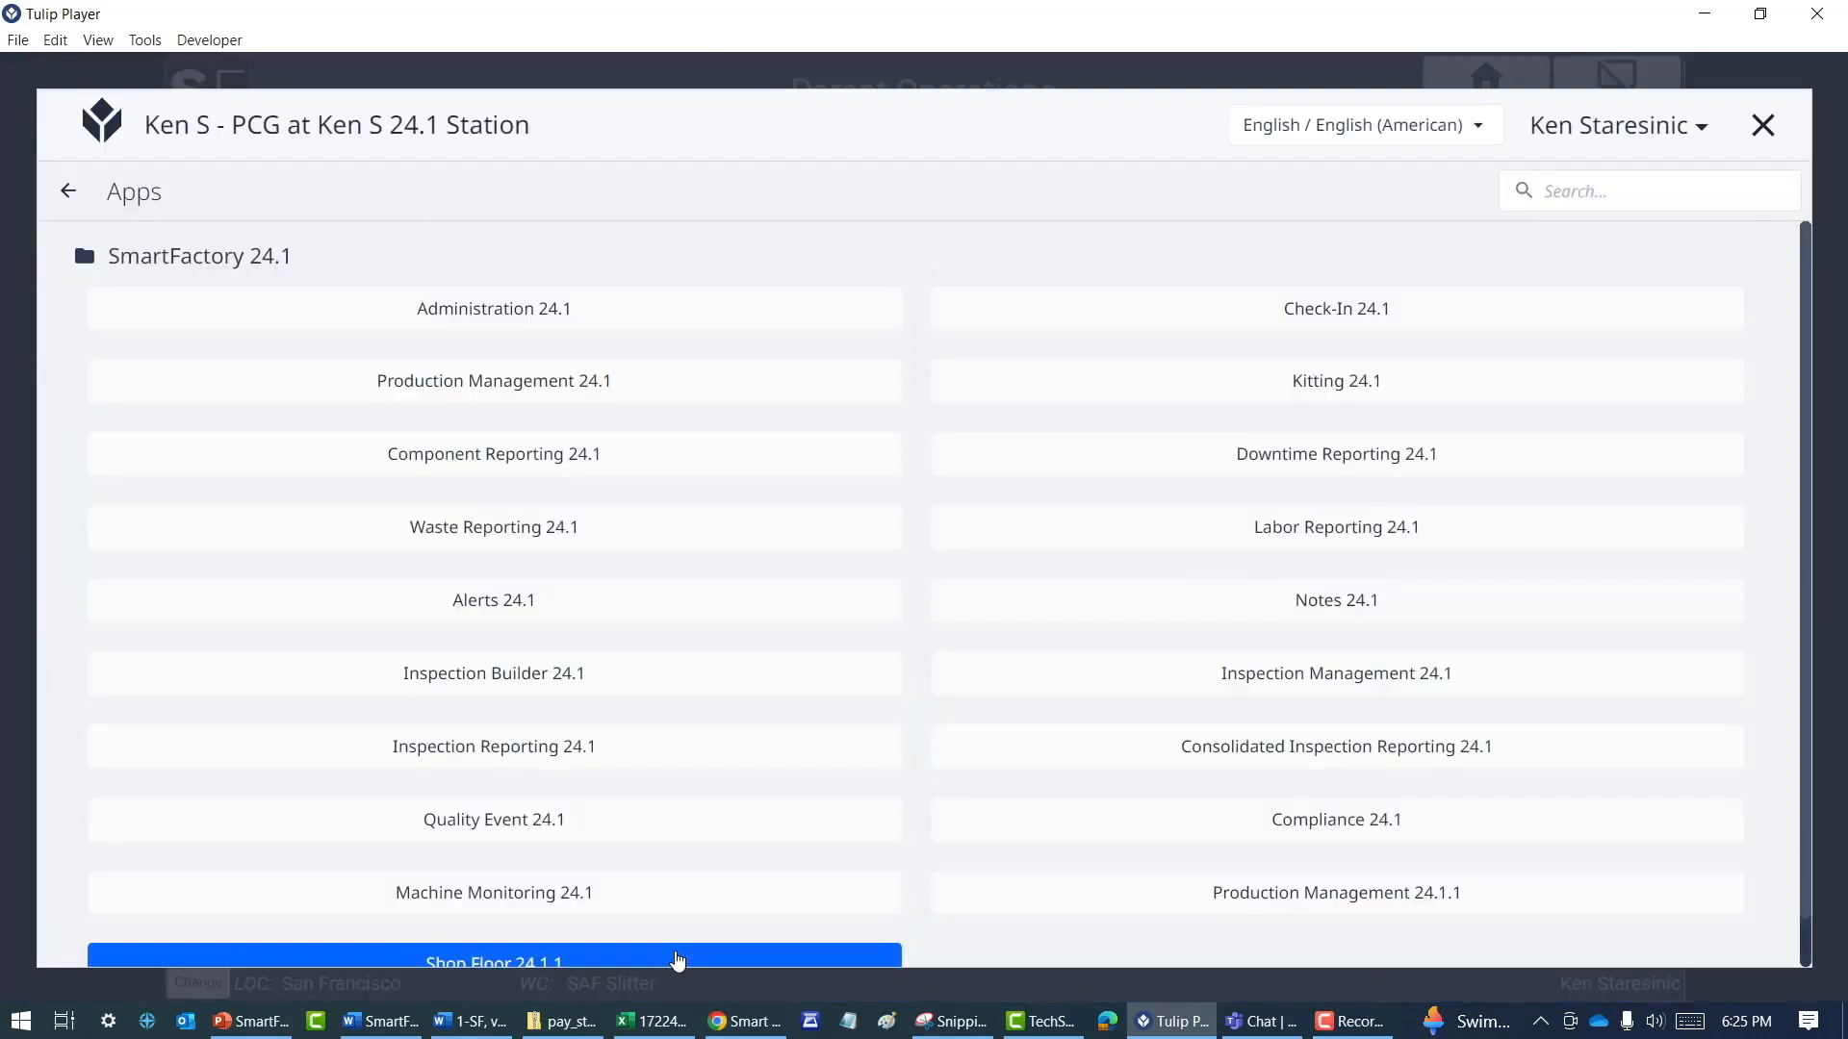
pyautogui.click(678, 960)
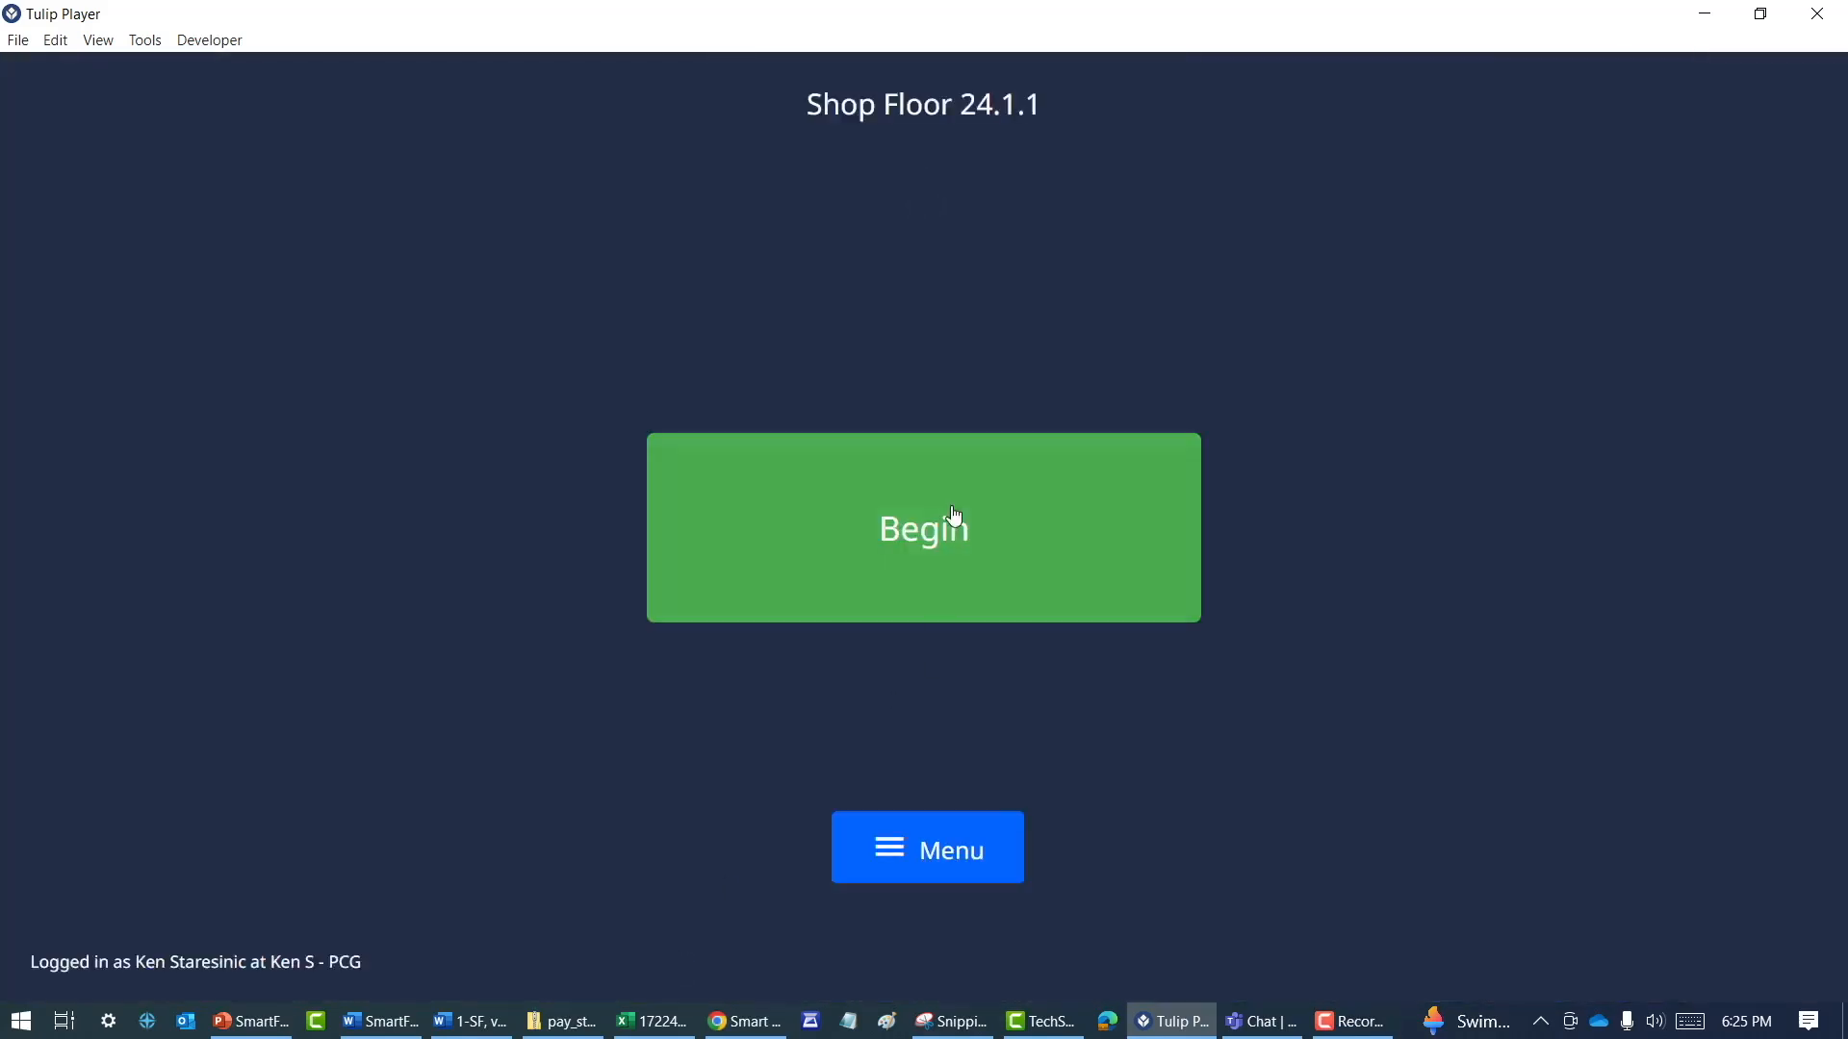
pyautogui.click(937, 546)
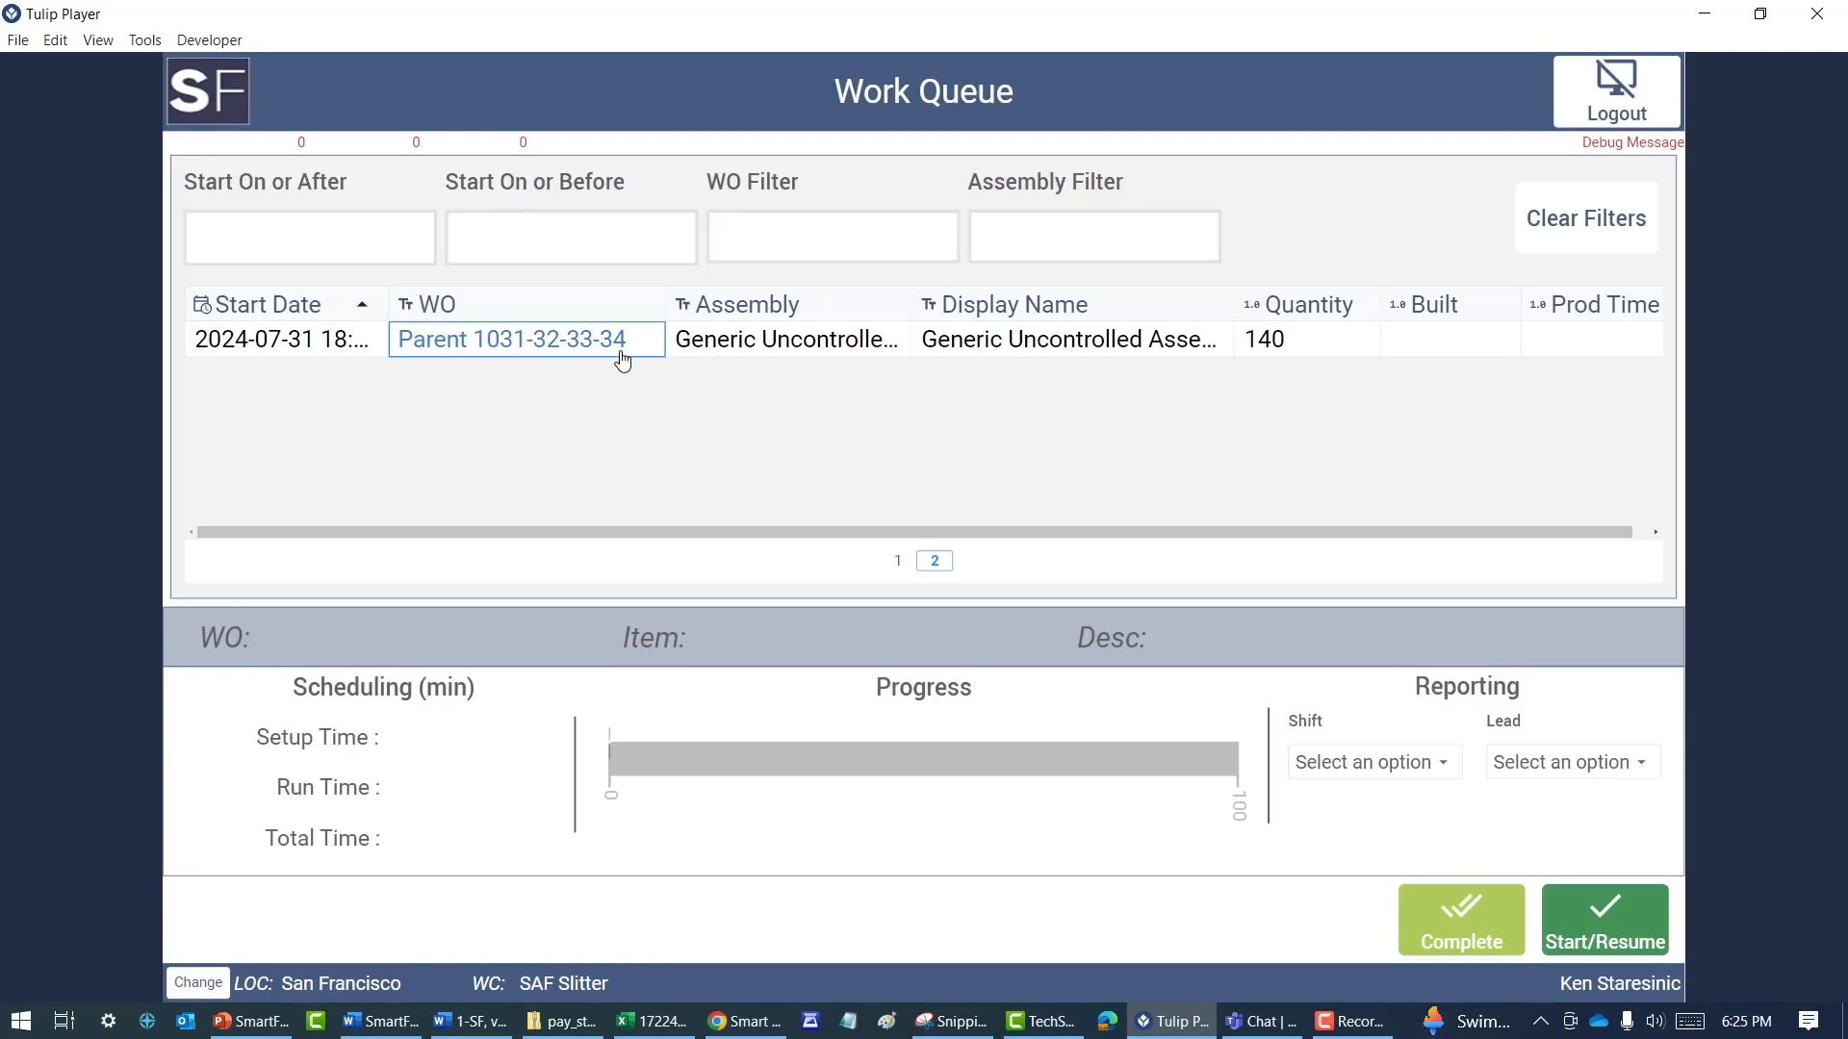
pyautogui.click(621, 352)
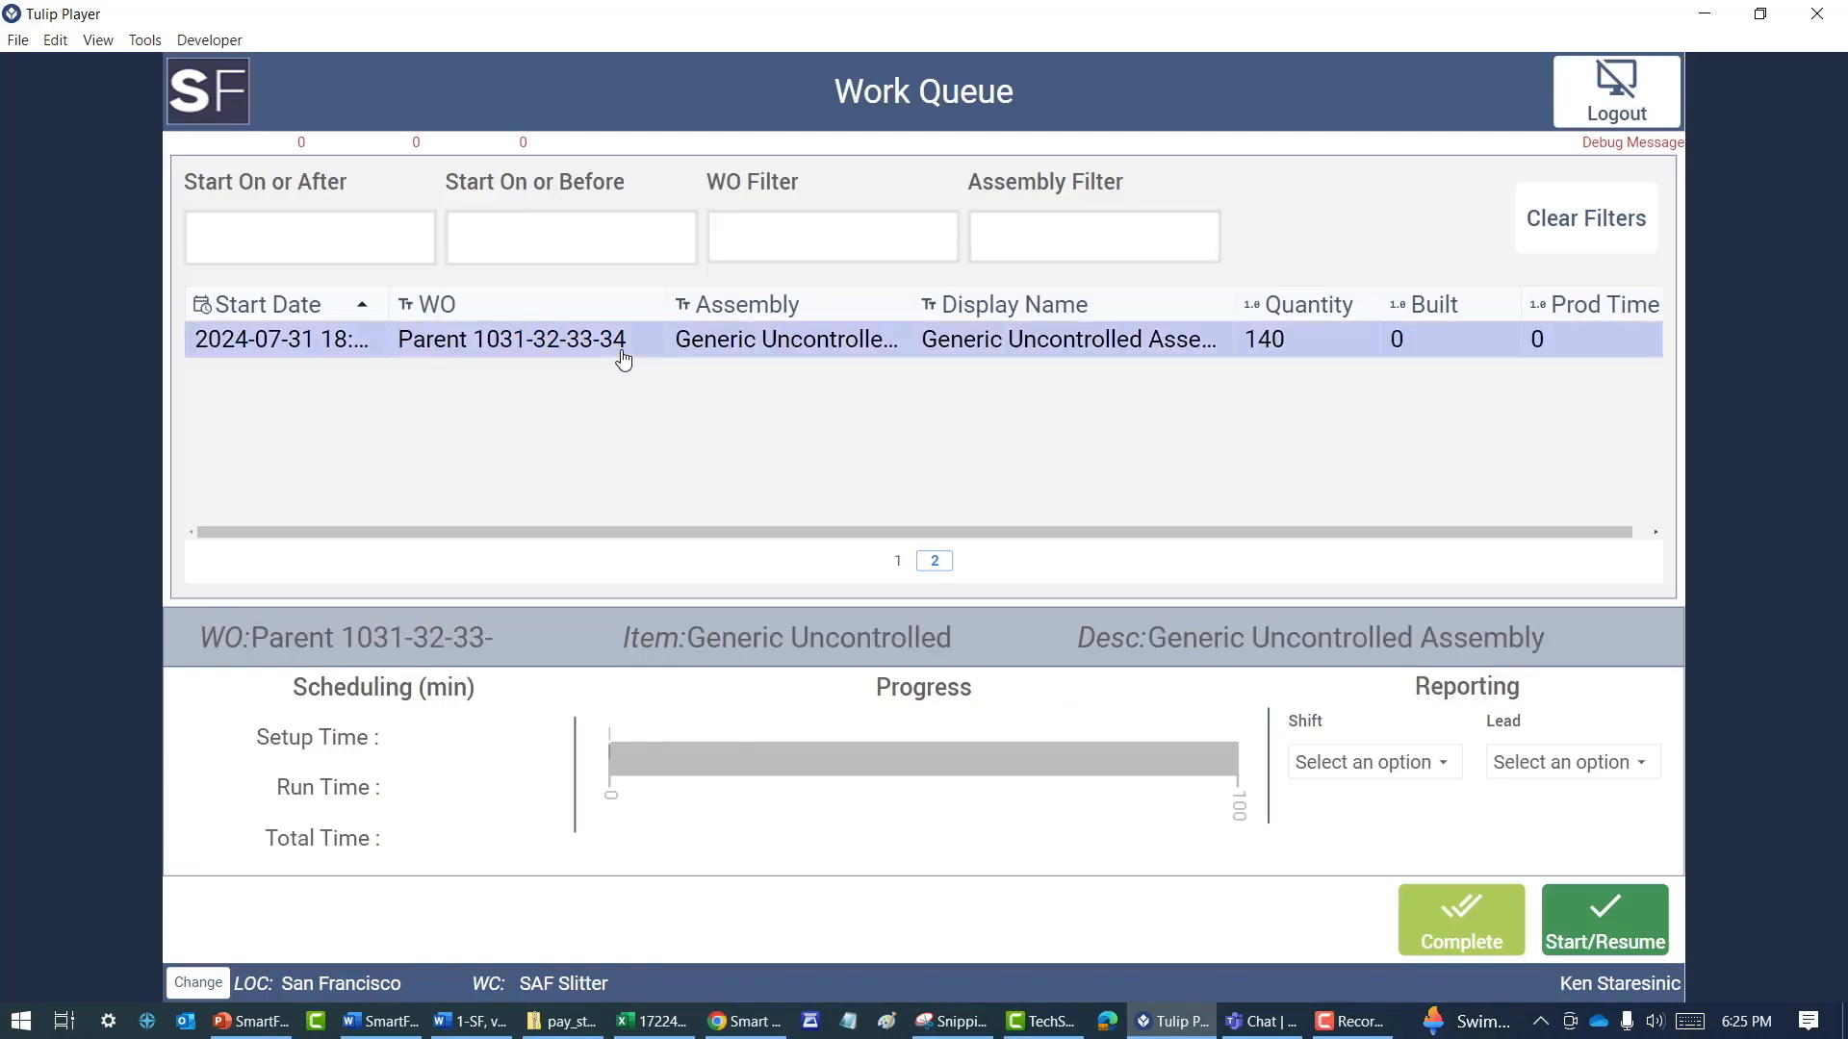
pyautogui.click(1443, 765)
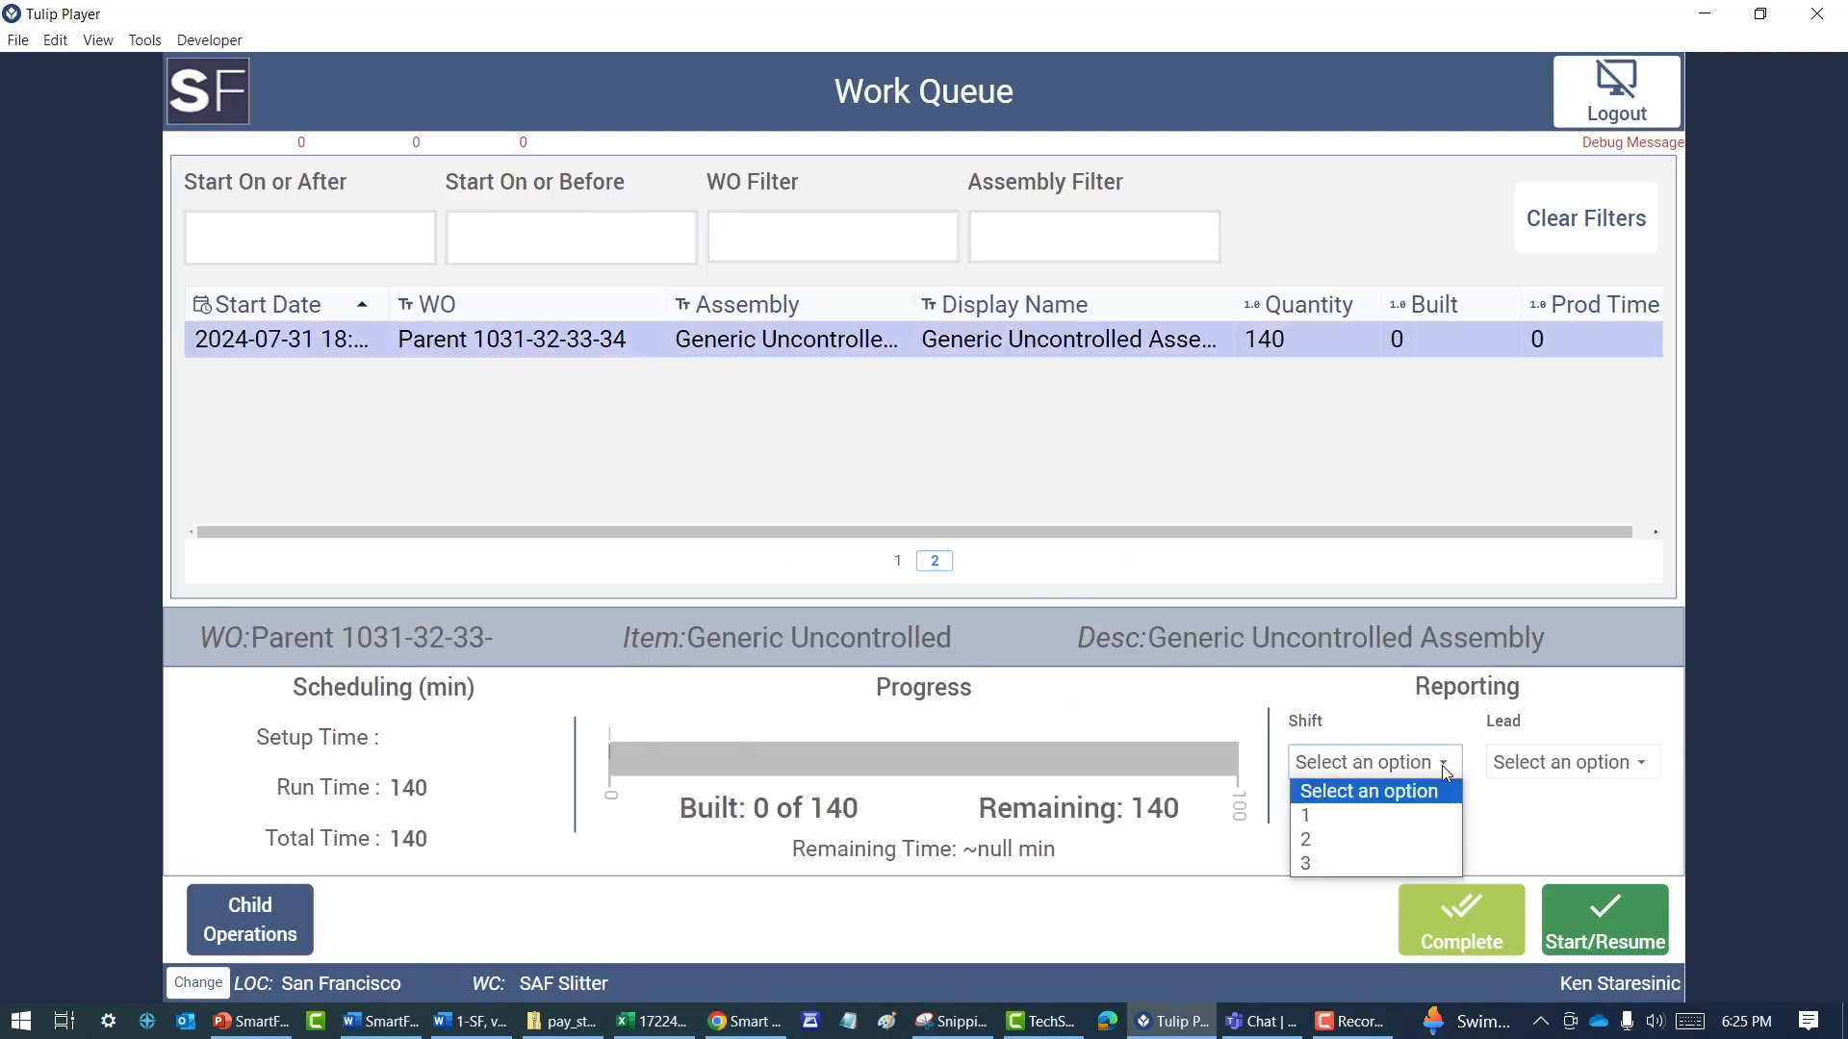
pyautogui.click(1408, 843)
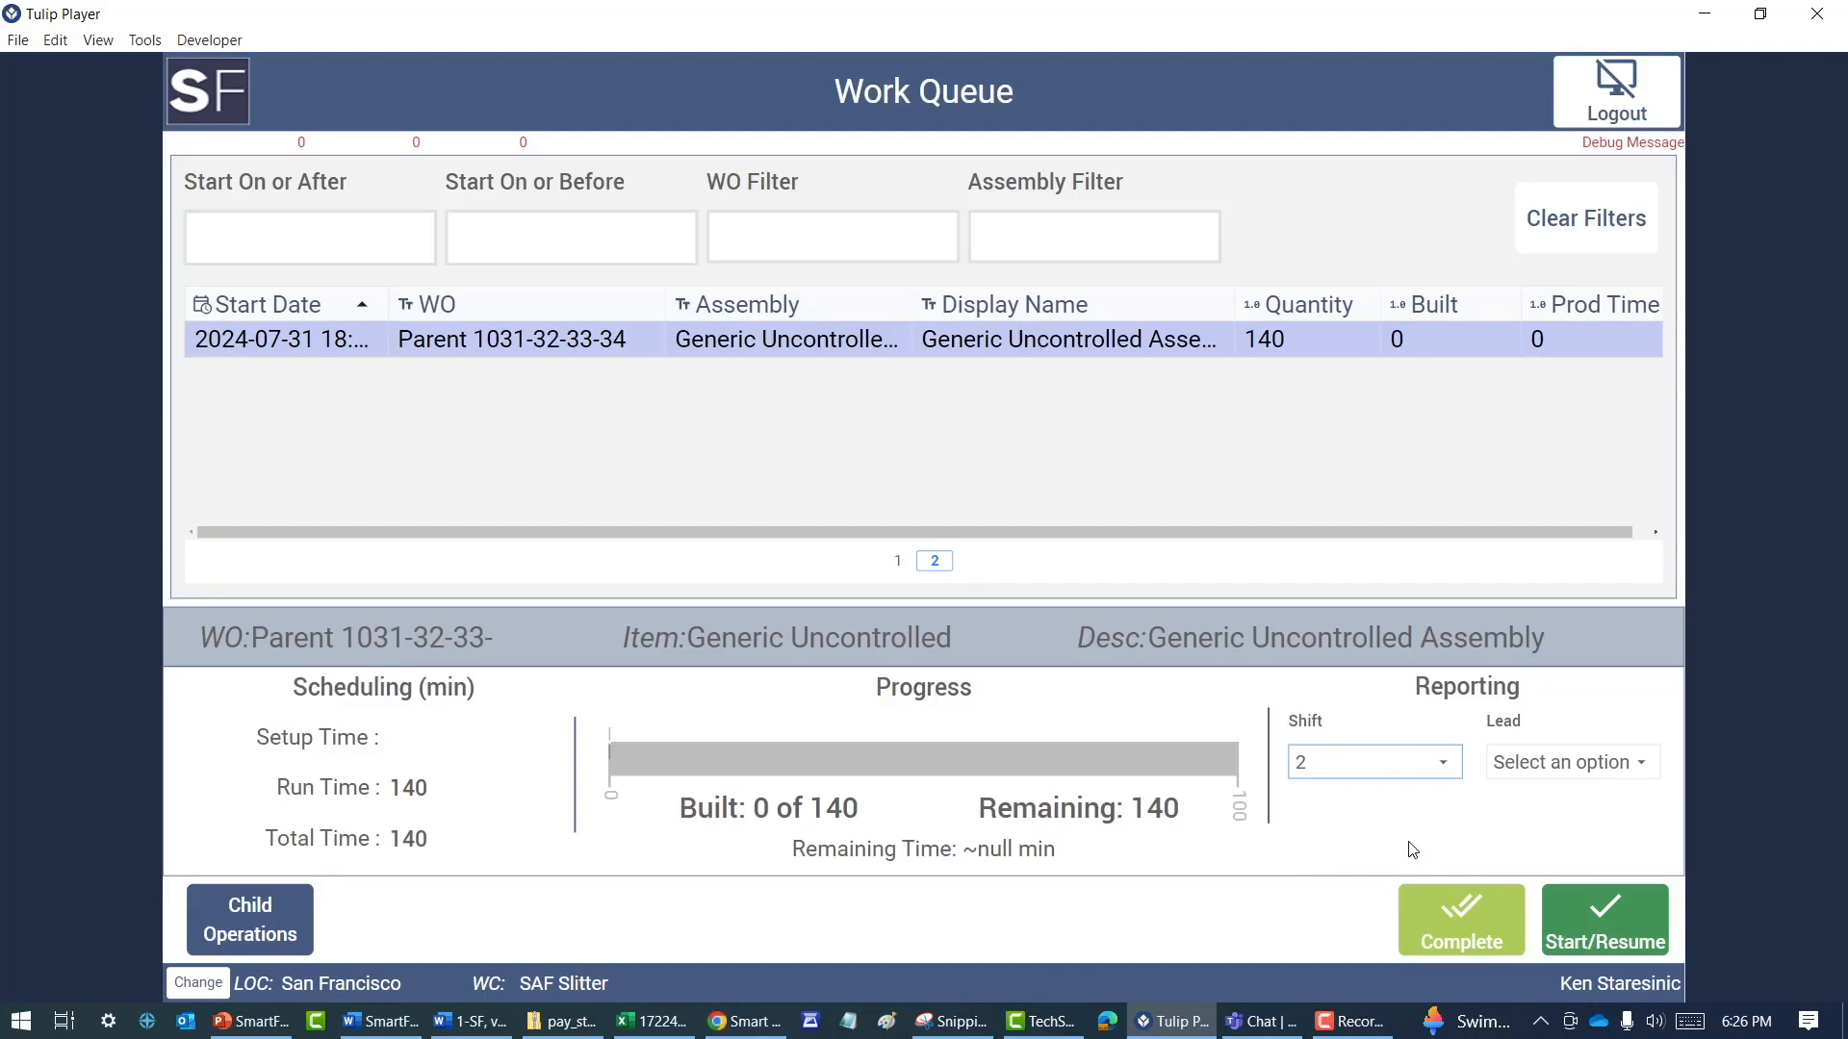
pyautogui.click(267, 921)
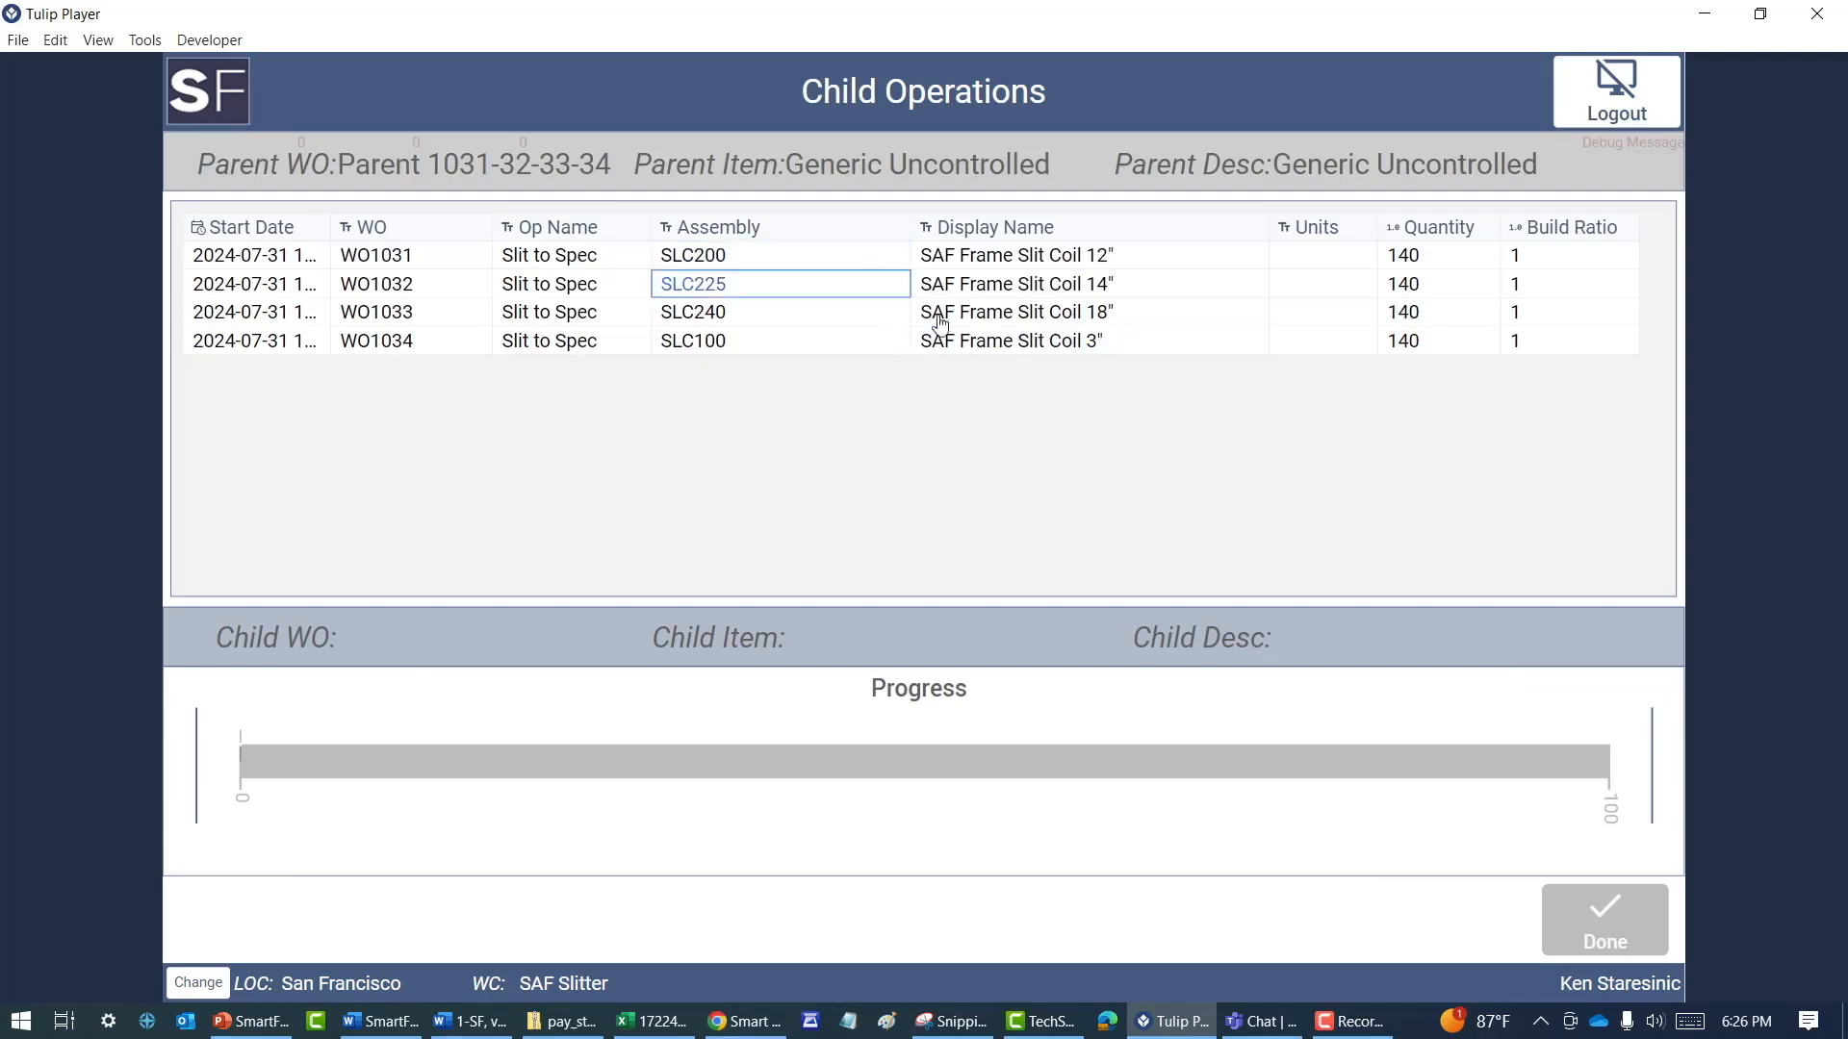
pyautogui.click(1601, 919)
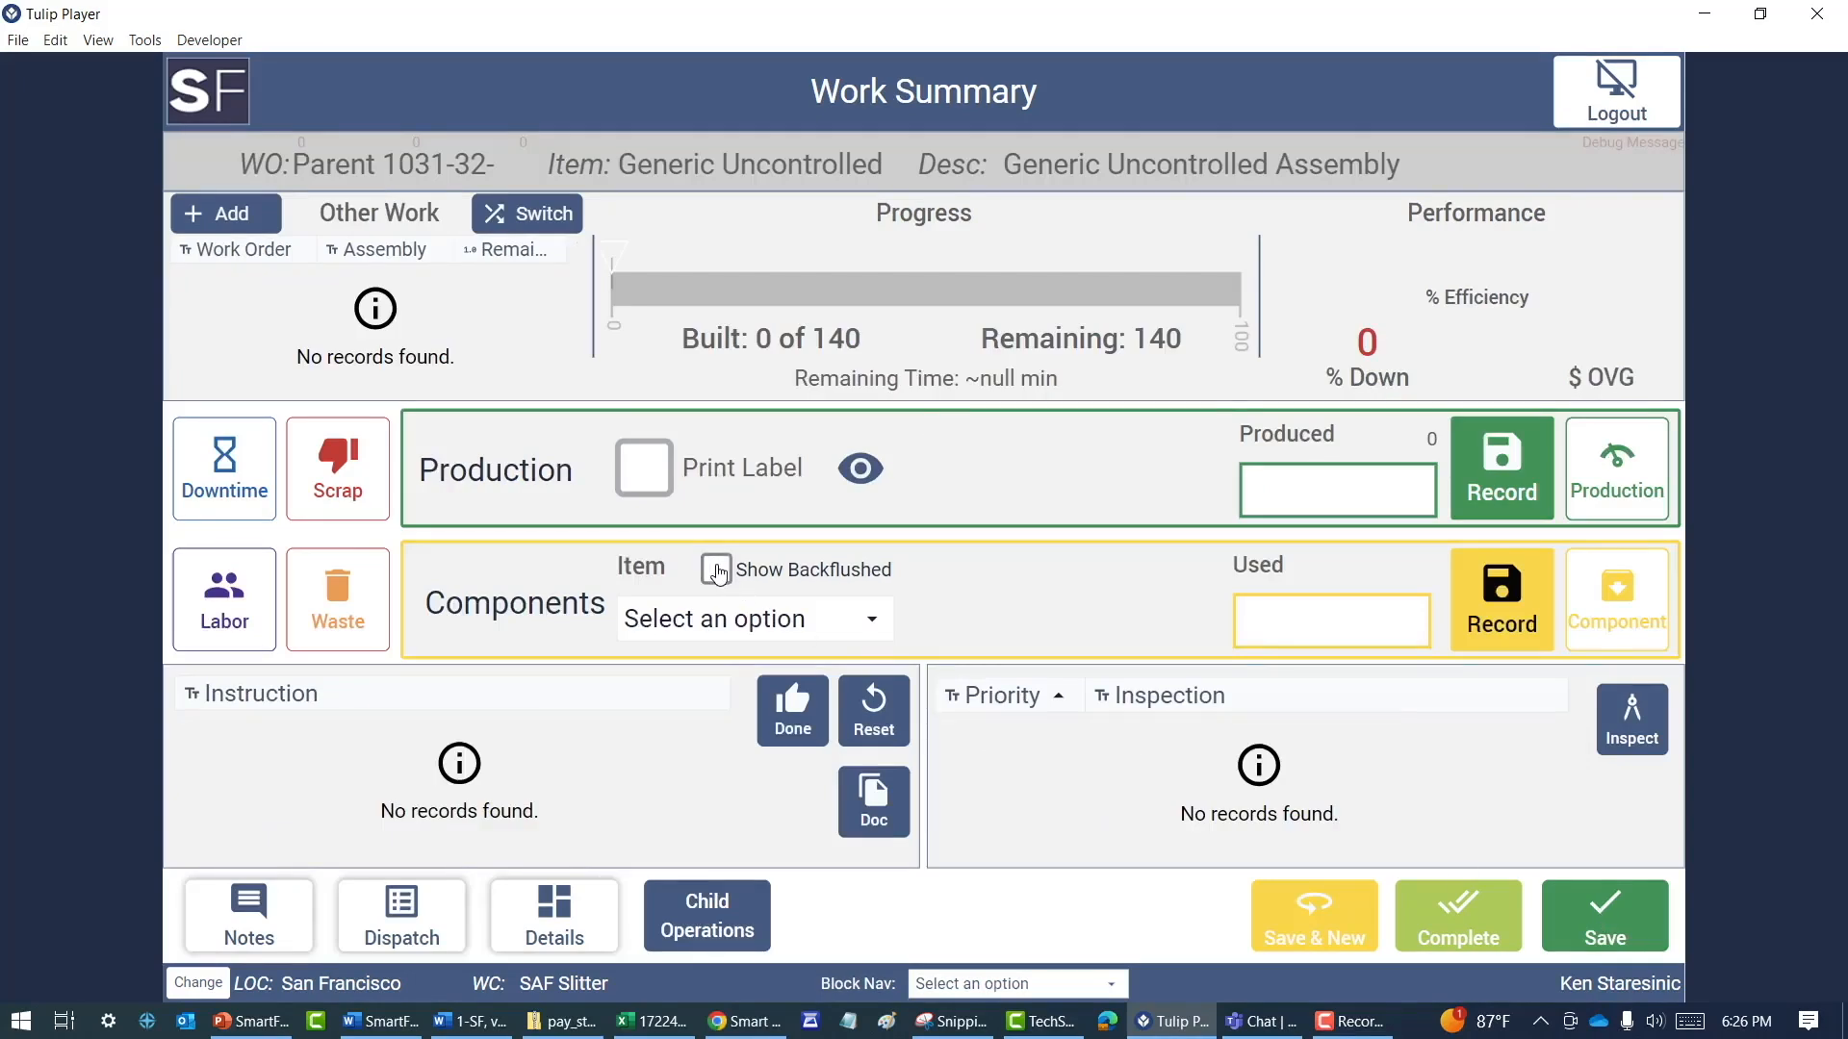
# Examine the component items available for the parent work order with backflushed items shown
pyautogui.click(874, 620)
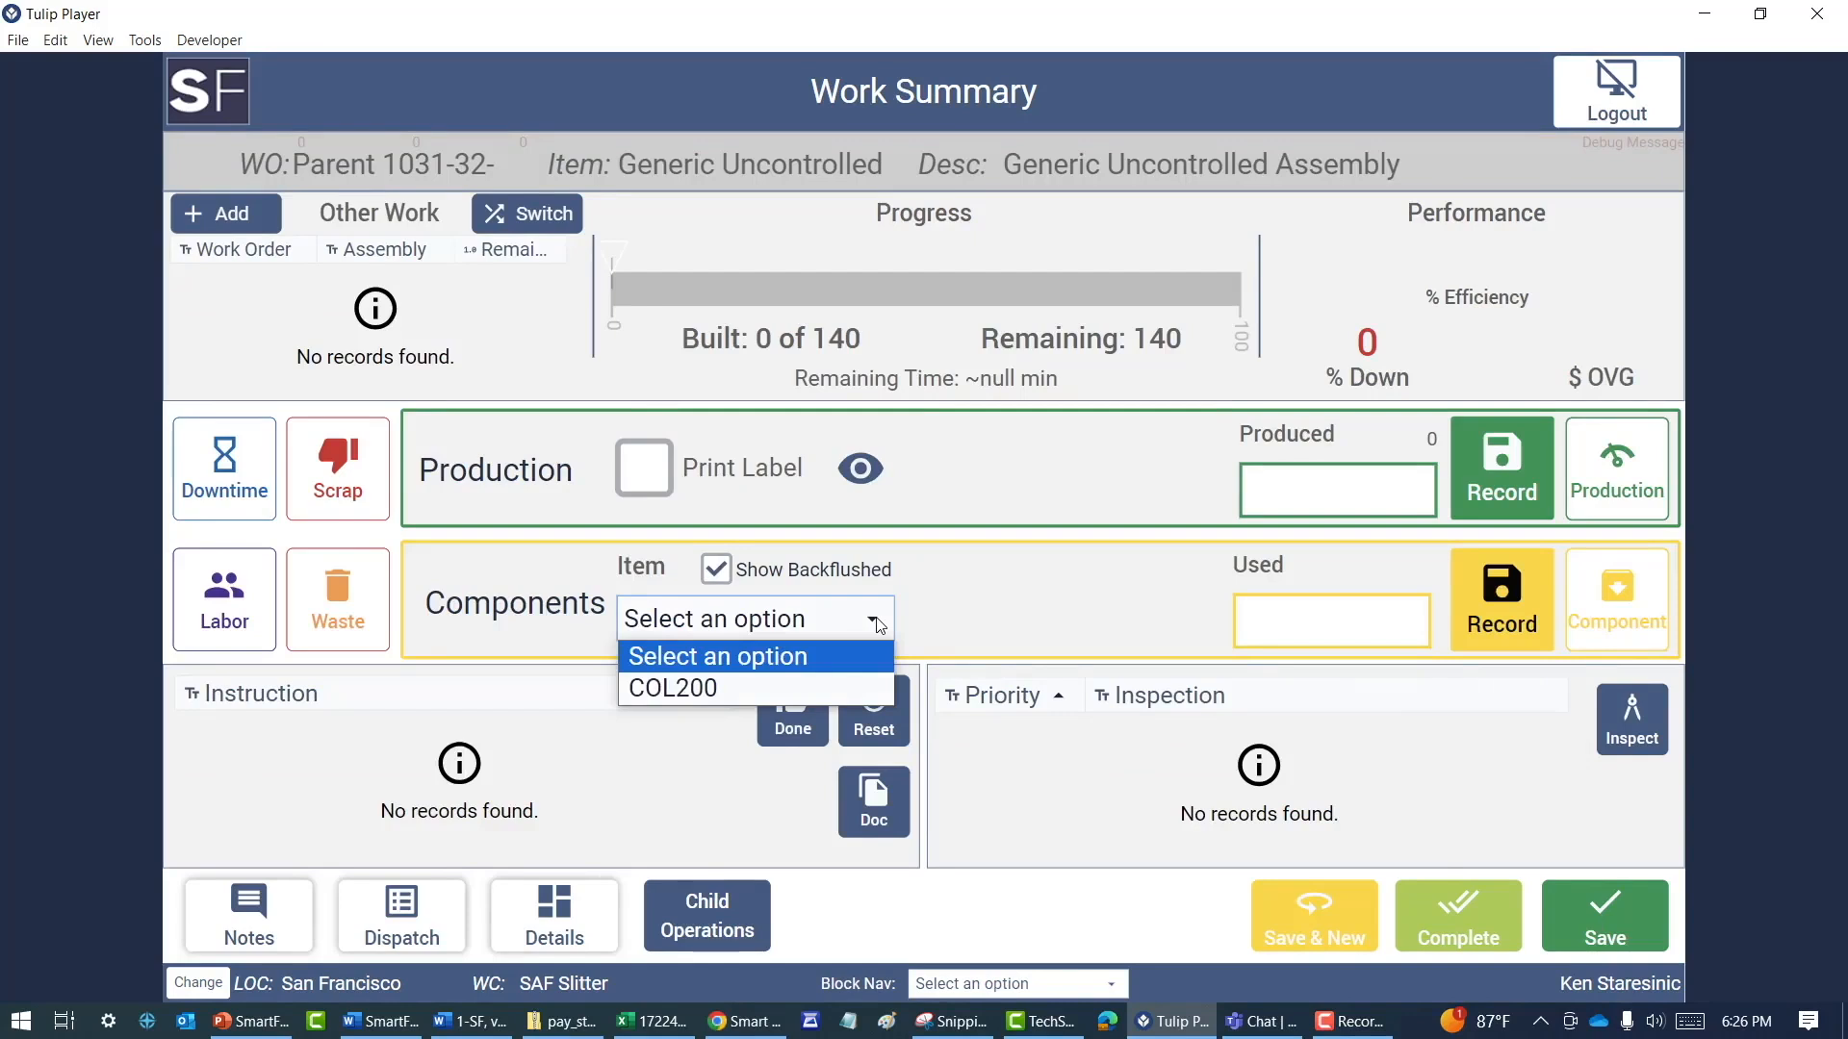
pyautogui.click(878, 623)
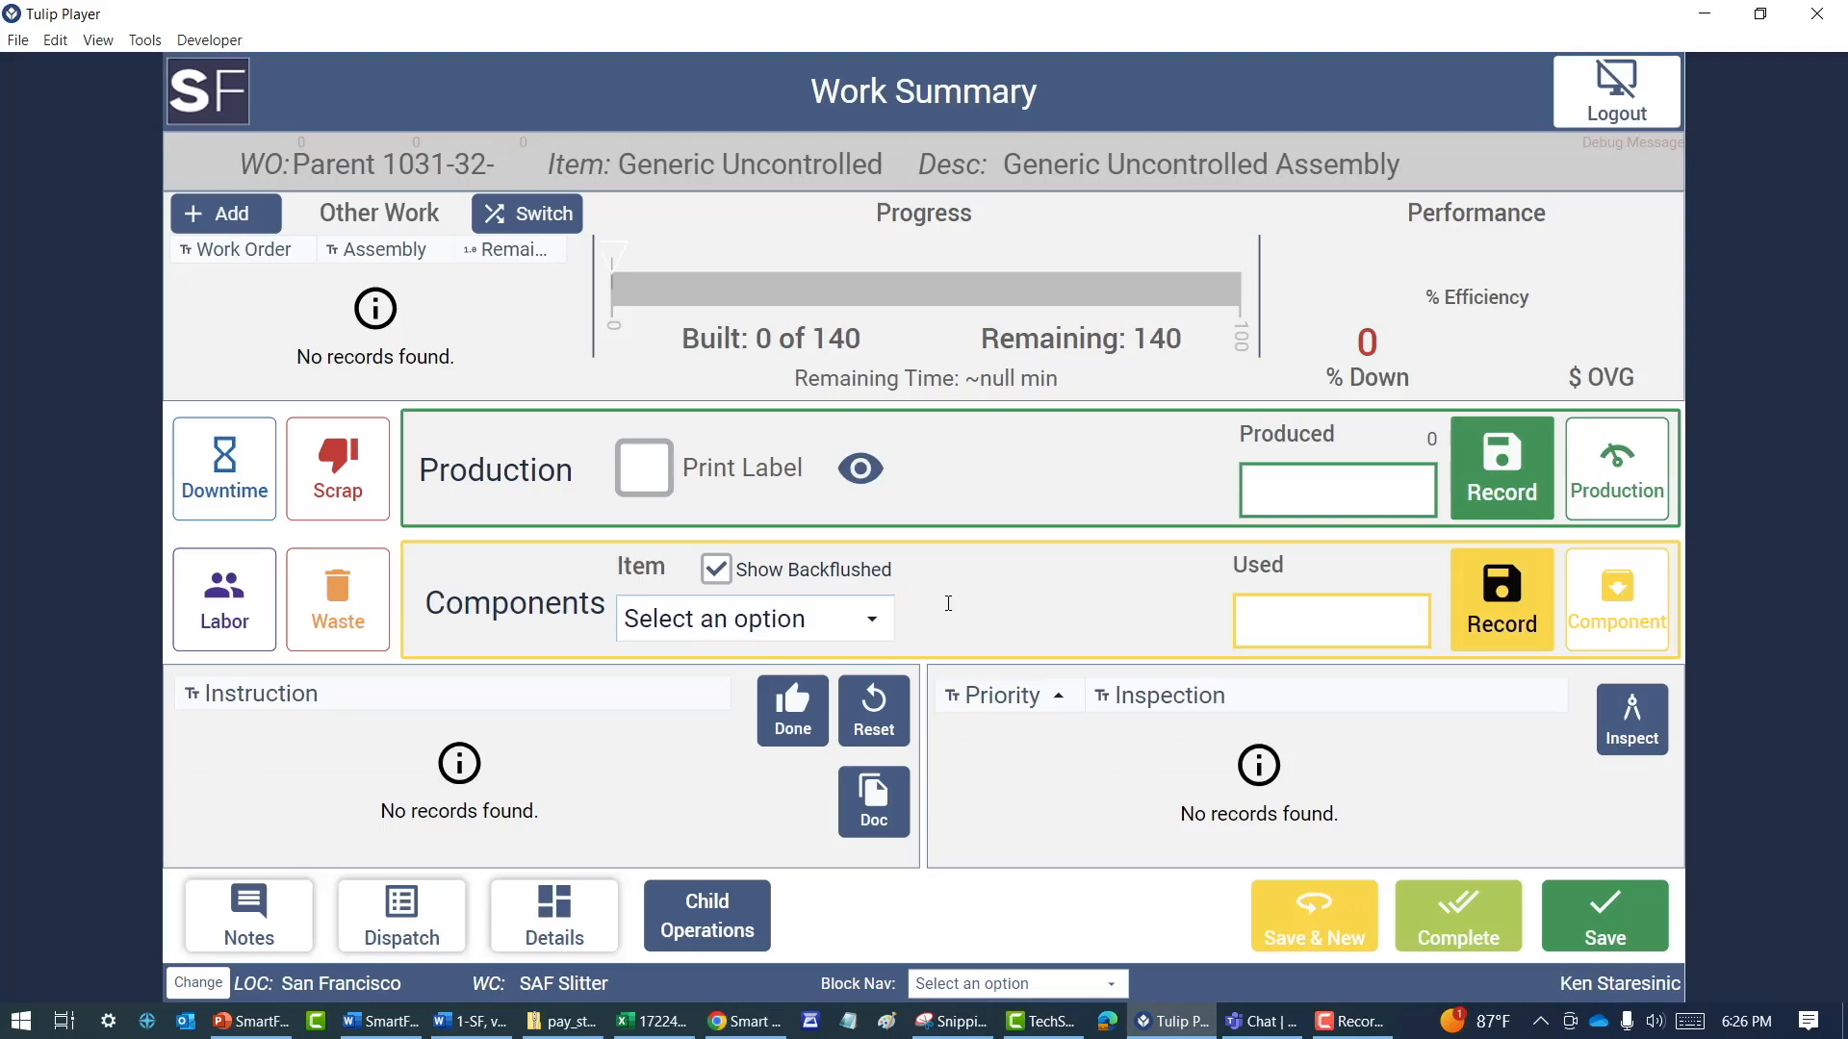
# Record a produced quantity of 140 for the parent work order and complete it
pyautogui.click(1309, 491)
pyautogui.write('140')
pyautogui.click(1488, 466)
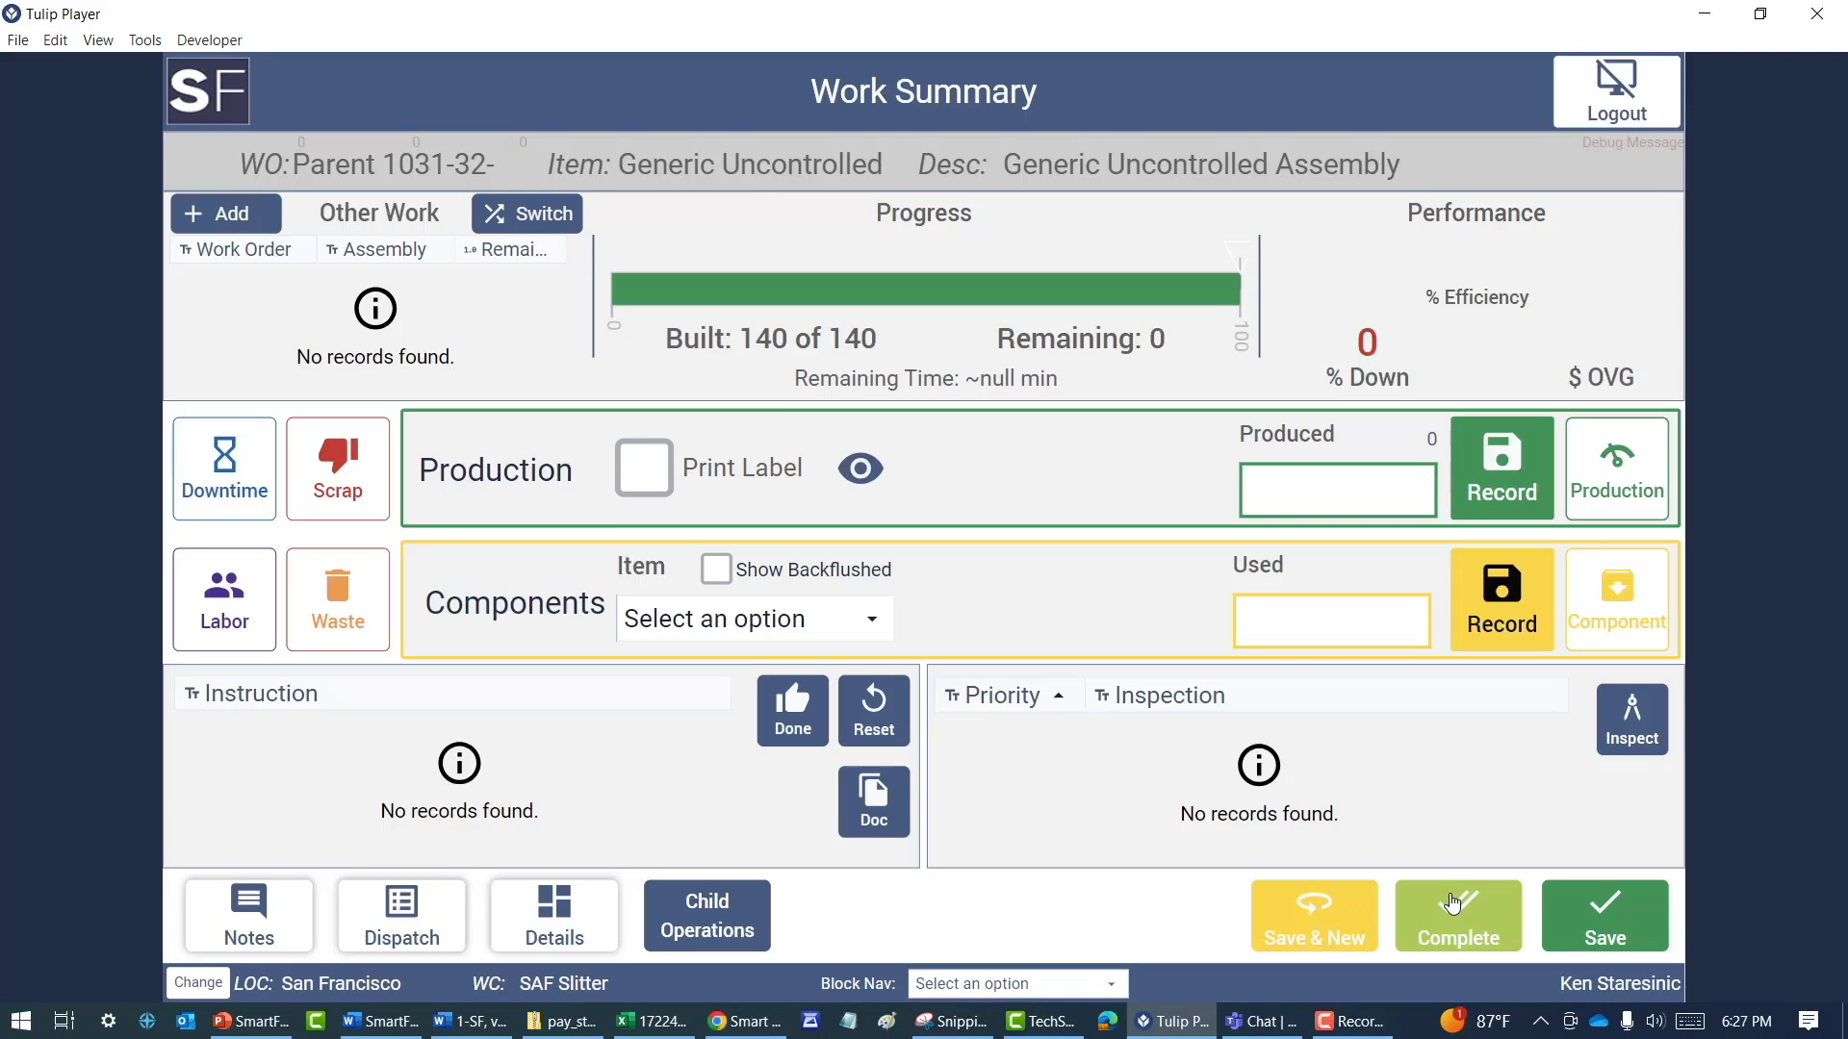
pyautogui.click(1453, 905)
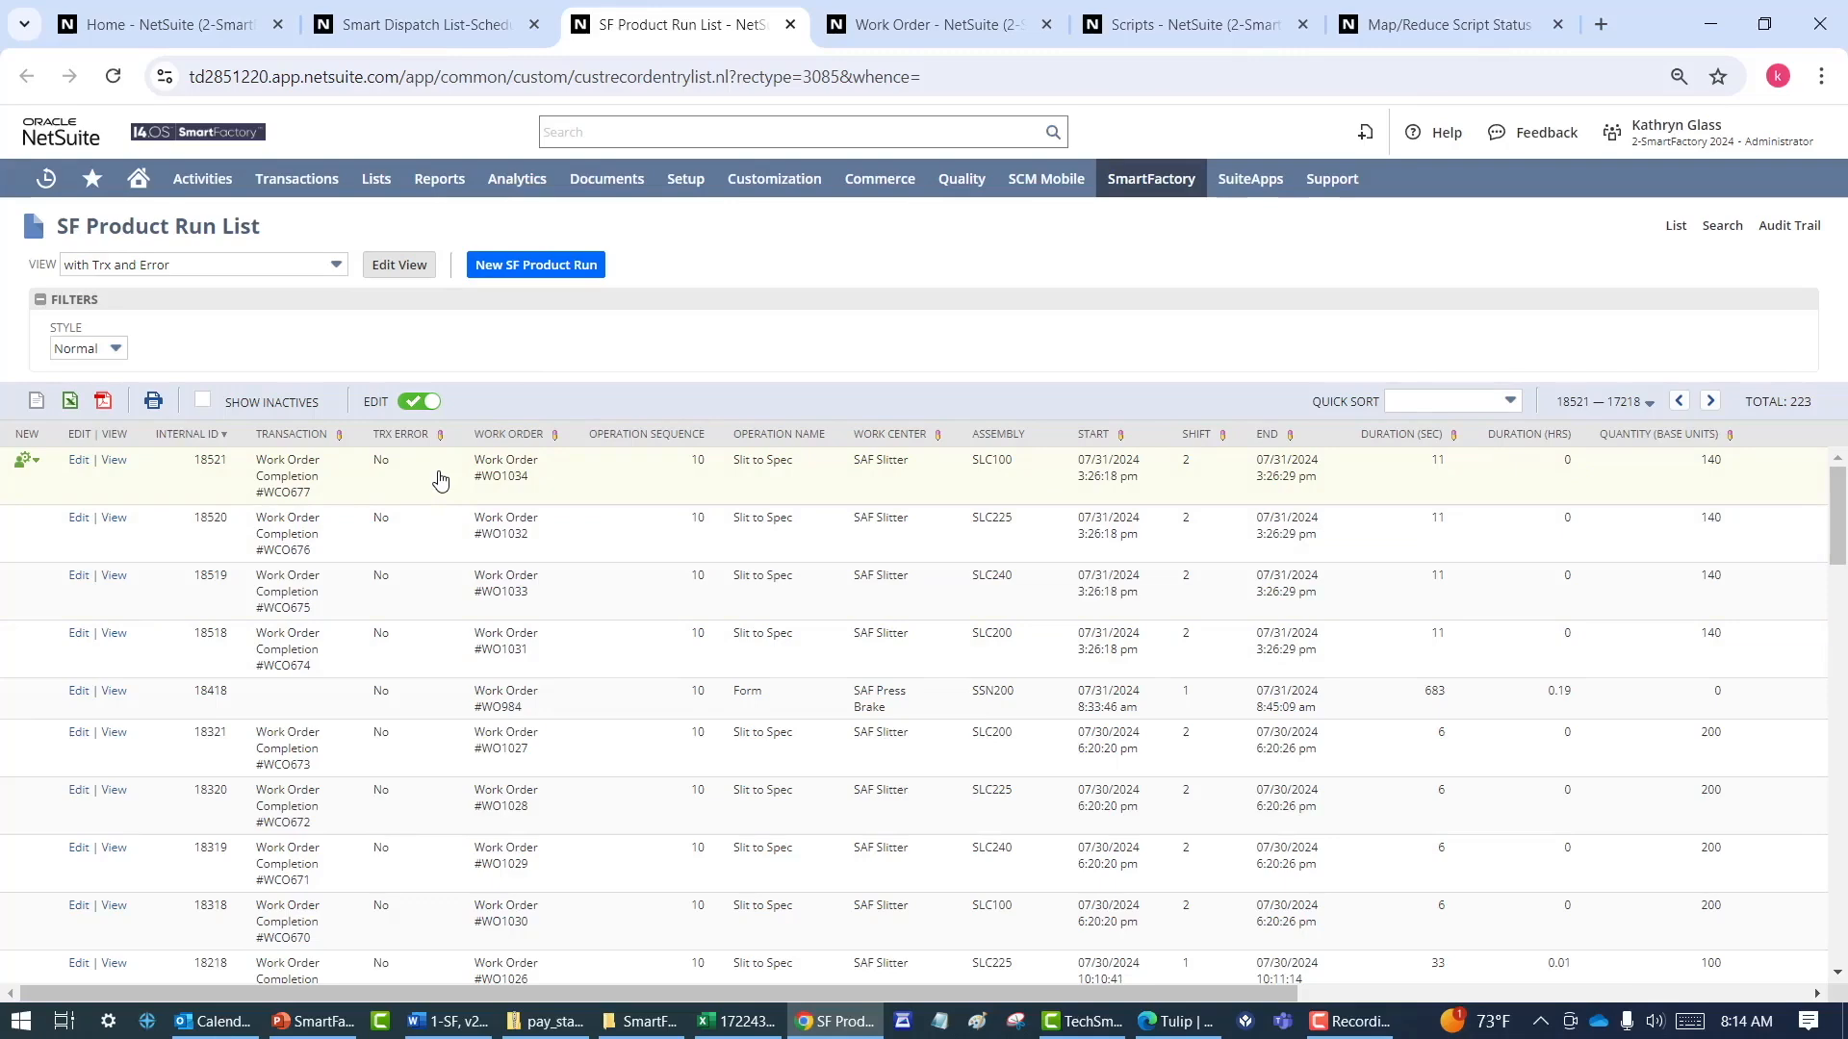
# Bring up work order WO1031 in NetSuite and examine its items, operations and related build records
pyautogui.hotkey('ctrl', 'Tab')
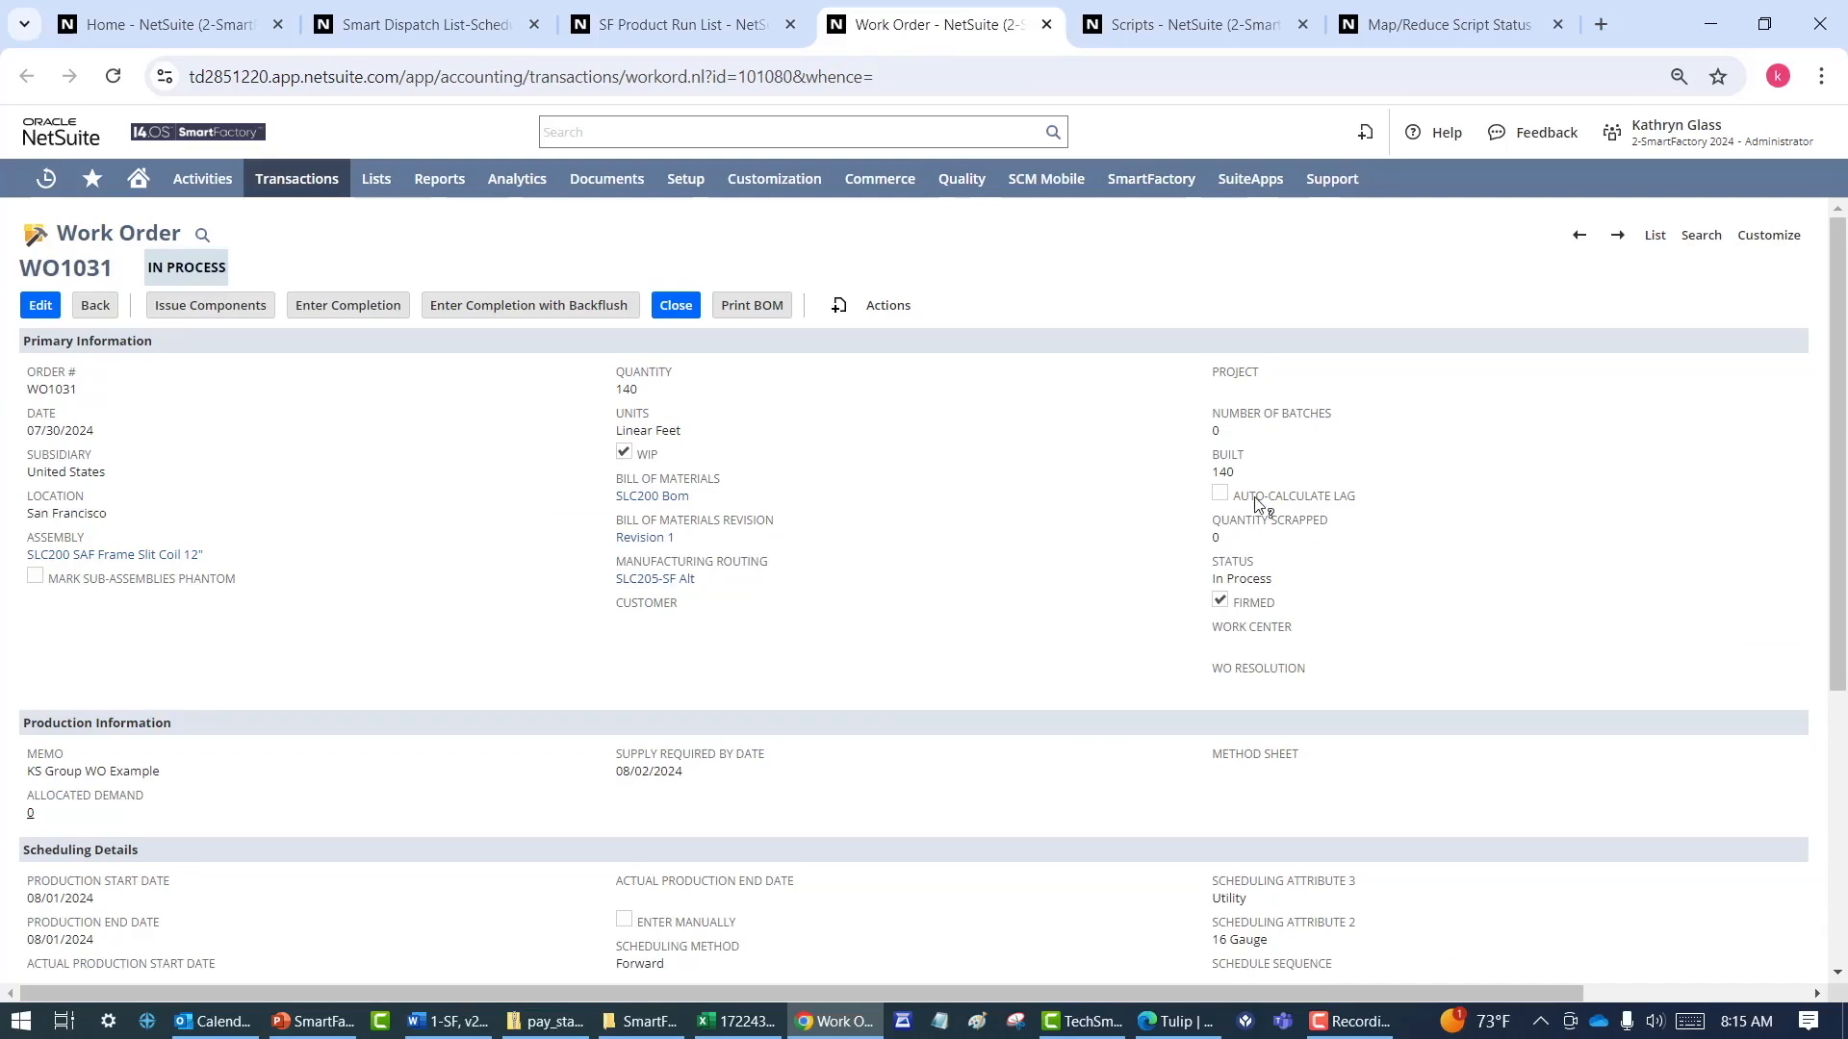
pyautogui.moveTo(1838, 450); pyautogui.dragTo(1838, 721)
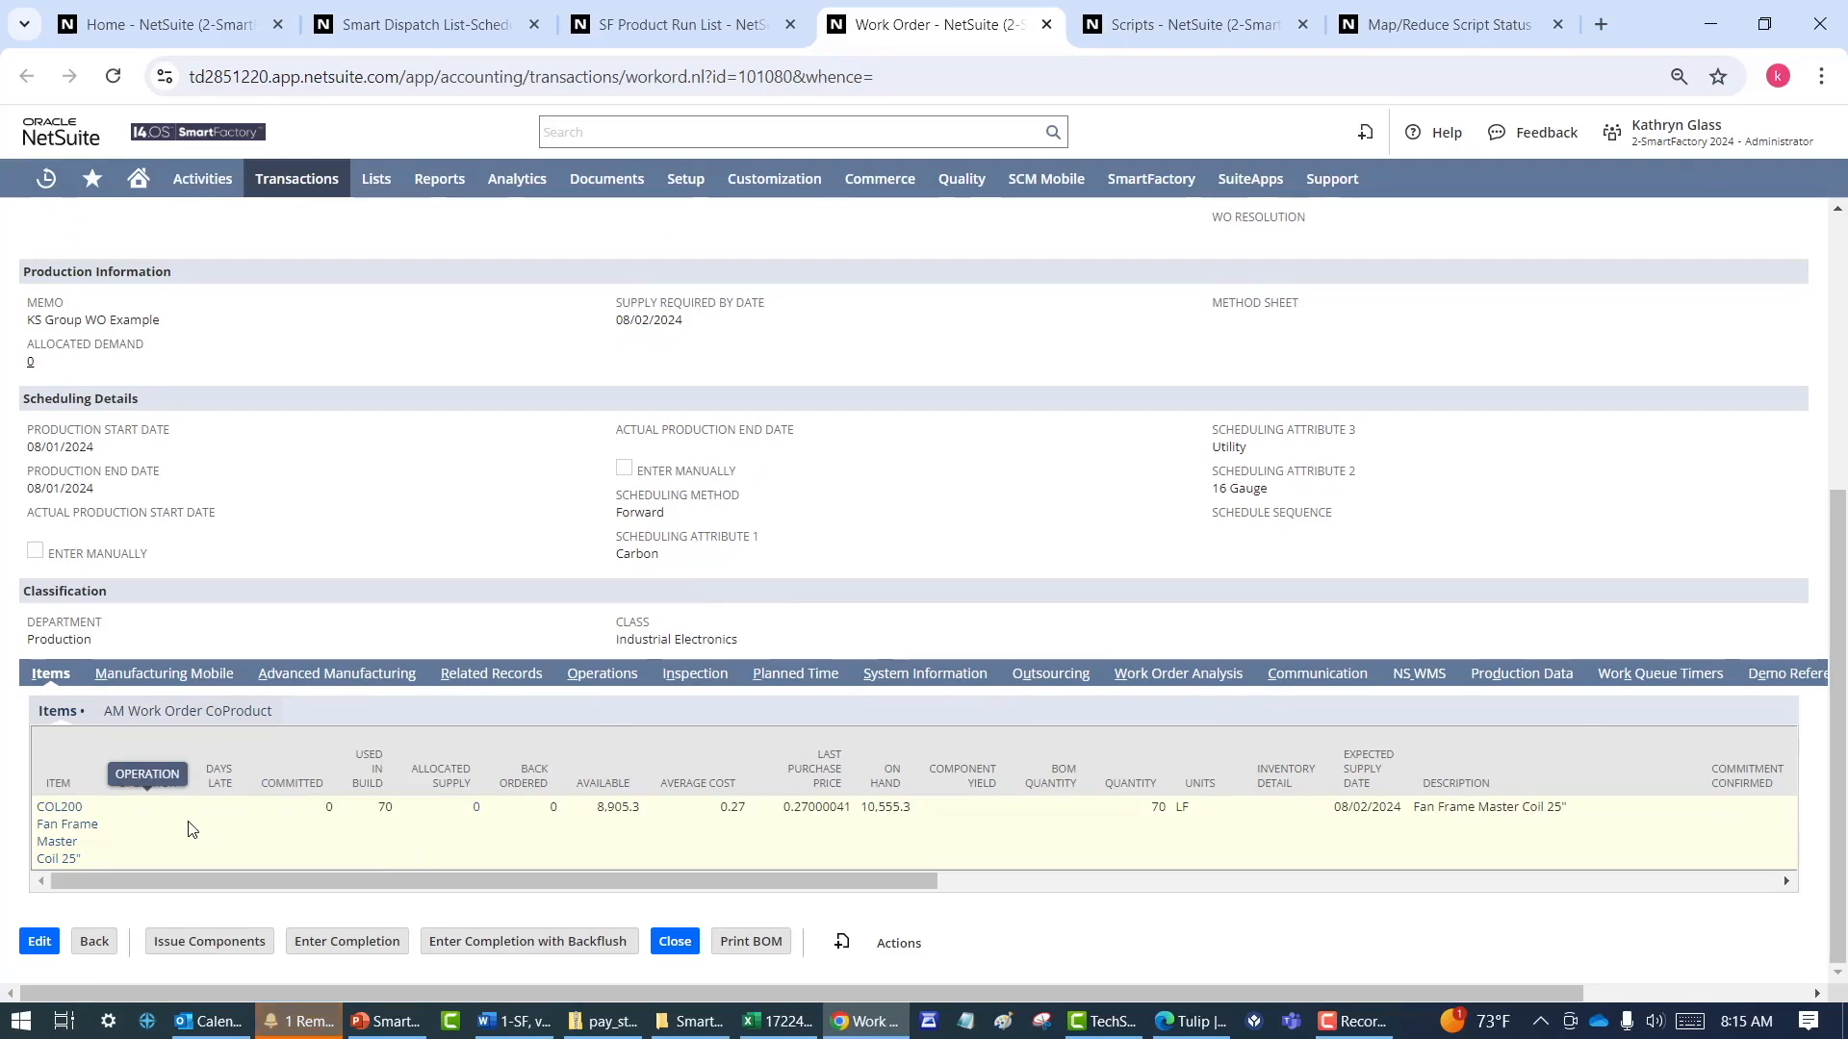
pyautogui.click(603, 676)
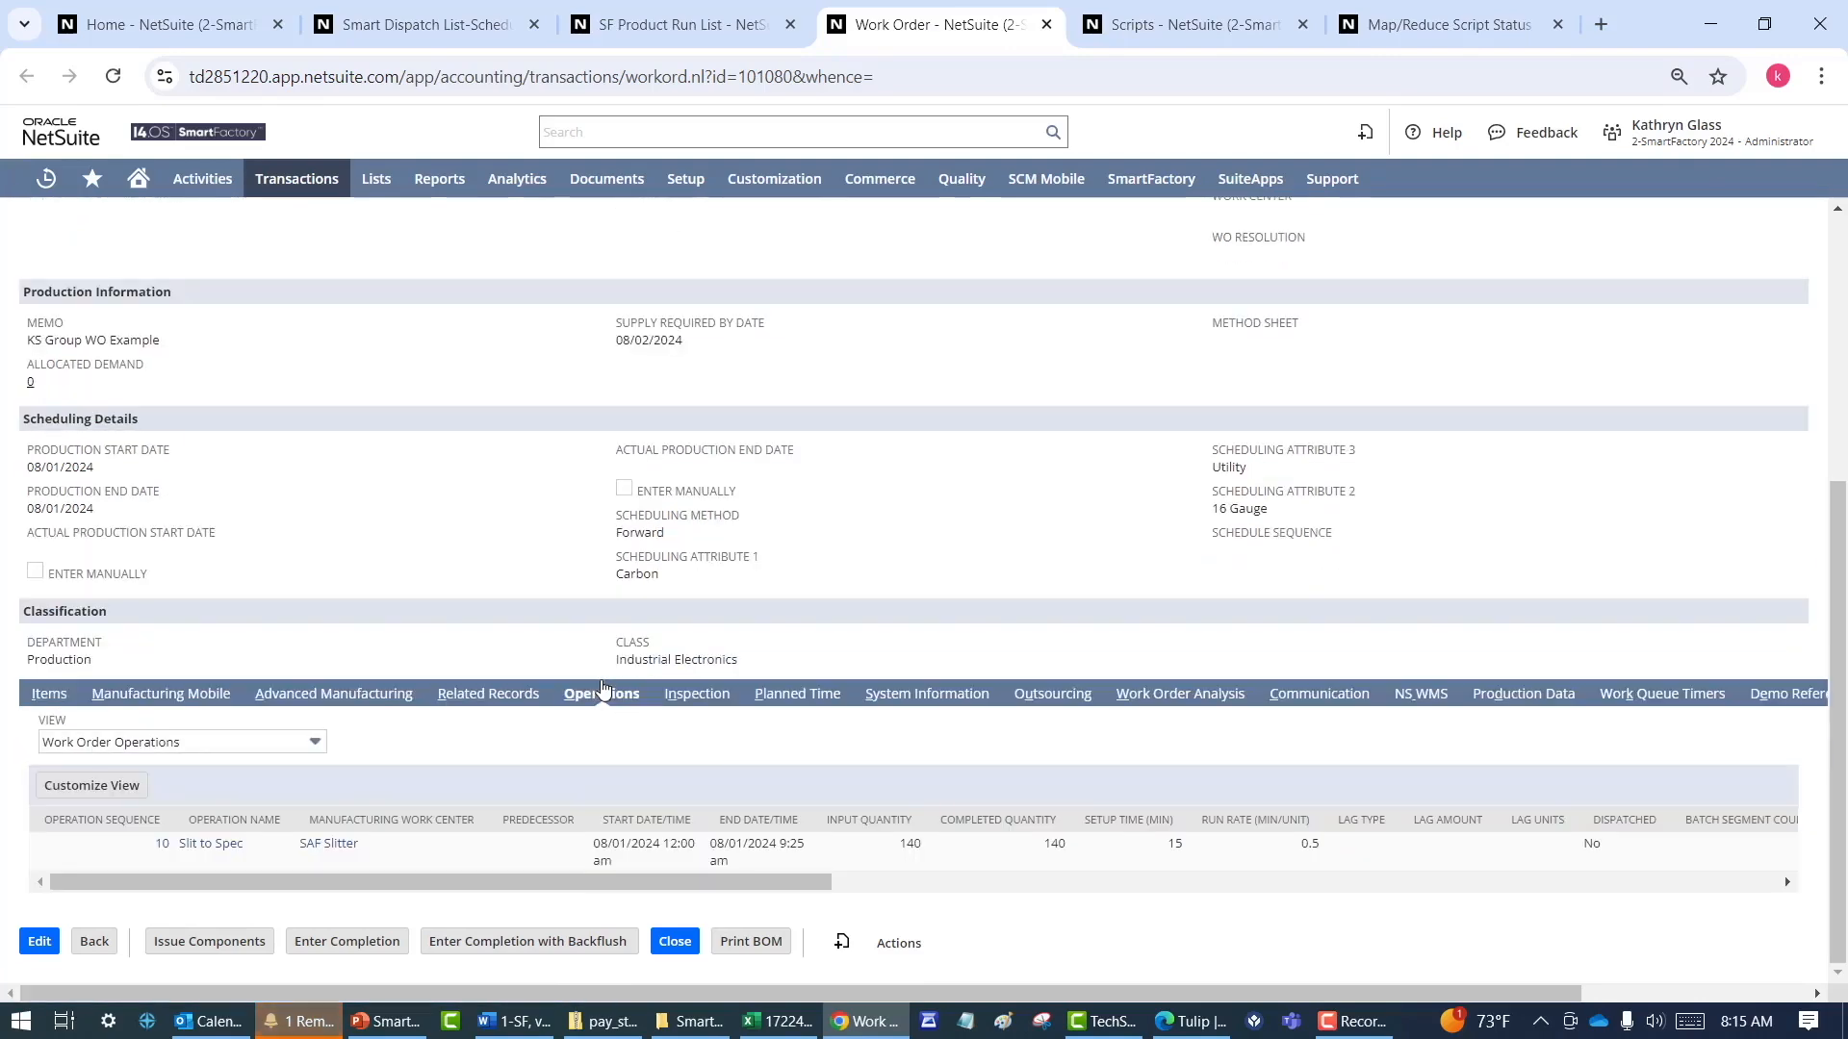
pyautogui.click(495, 696)
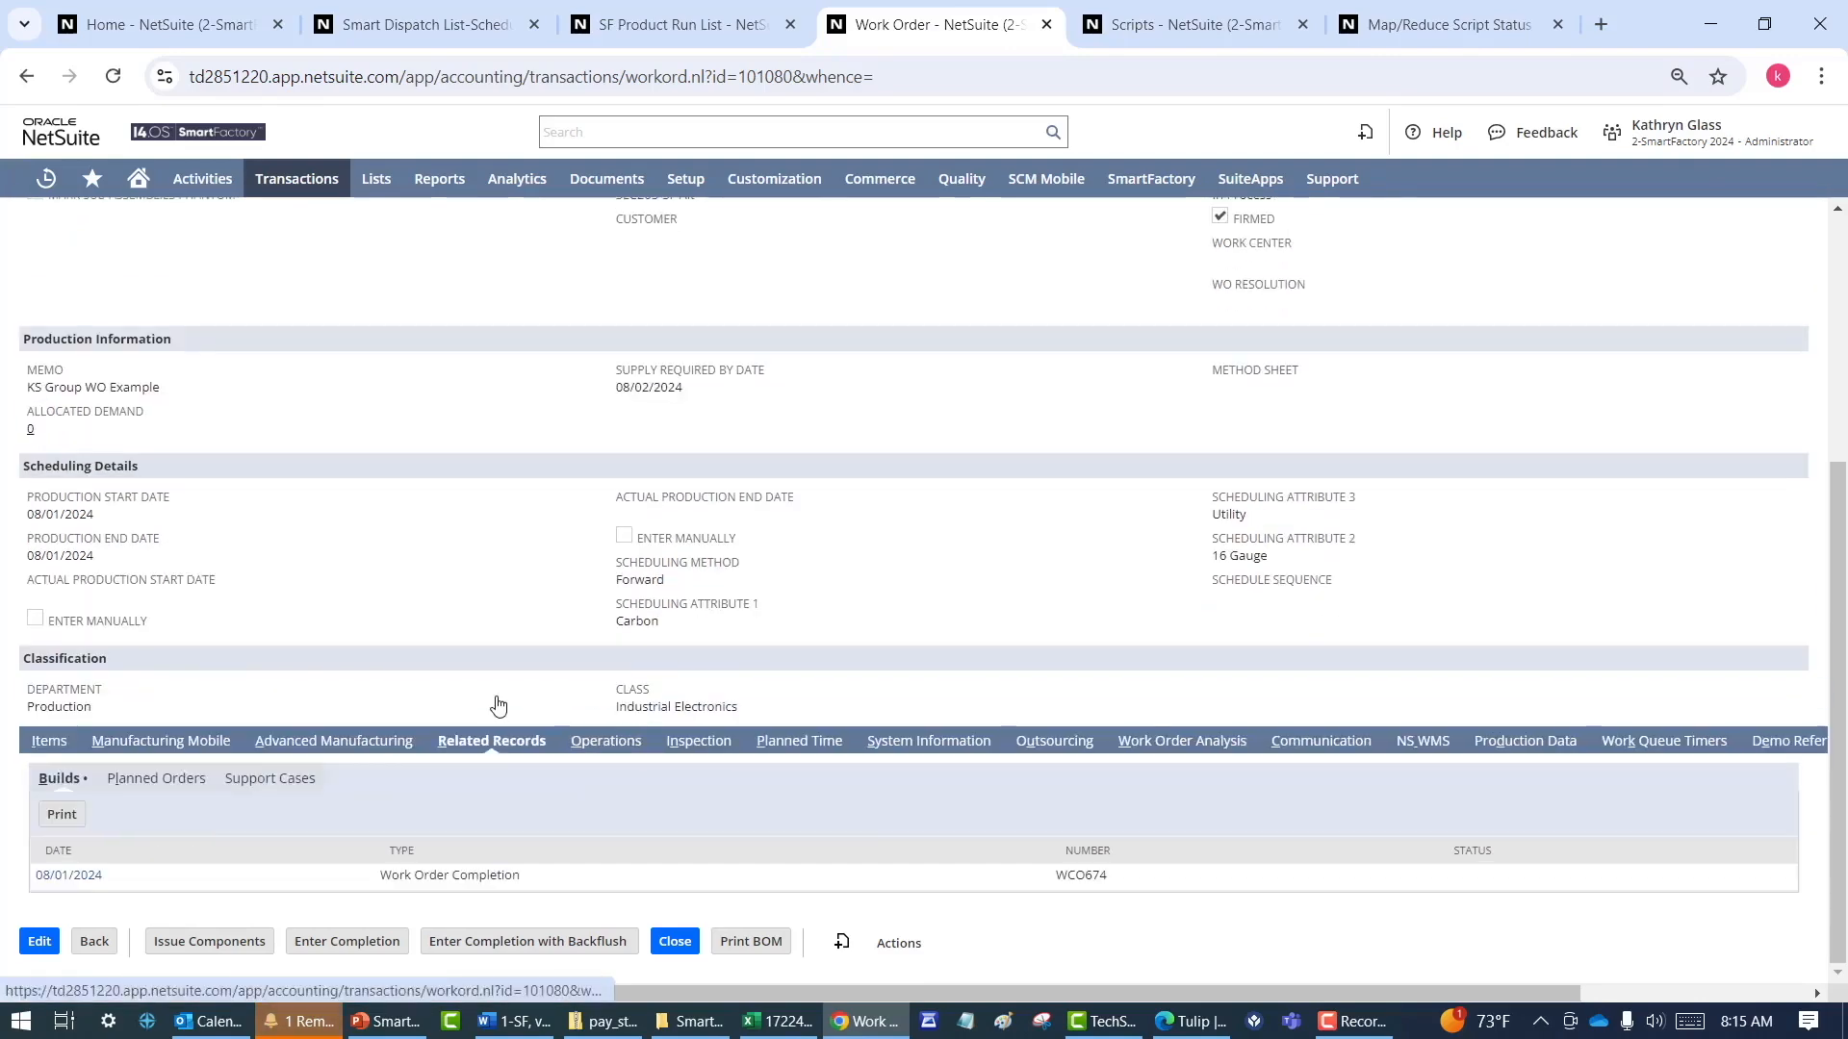
# Open WO1031's work order completion record and examine its components and GL impact
pyautogui.click(75, 878)
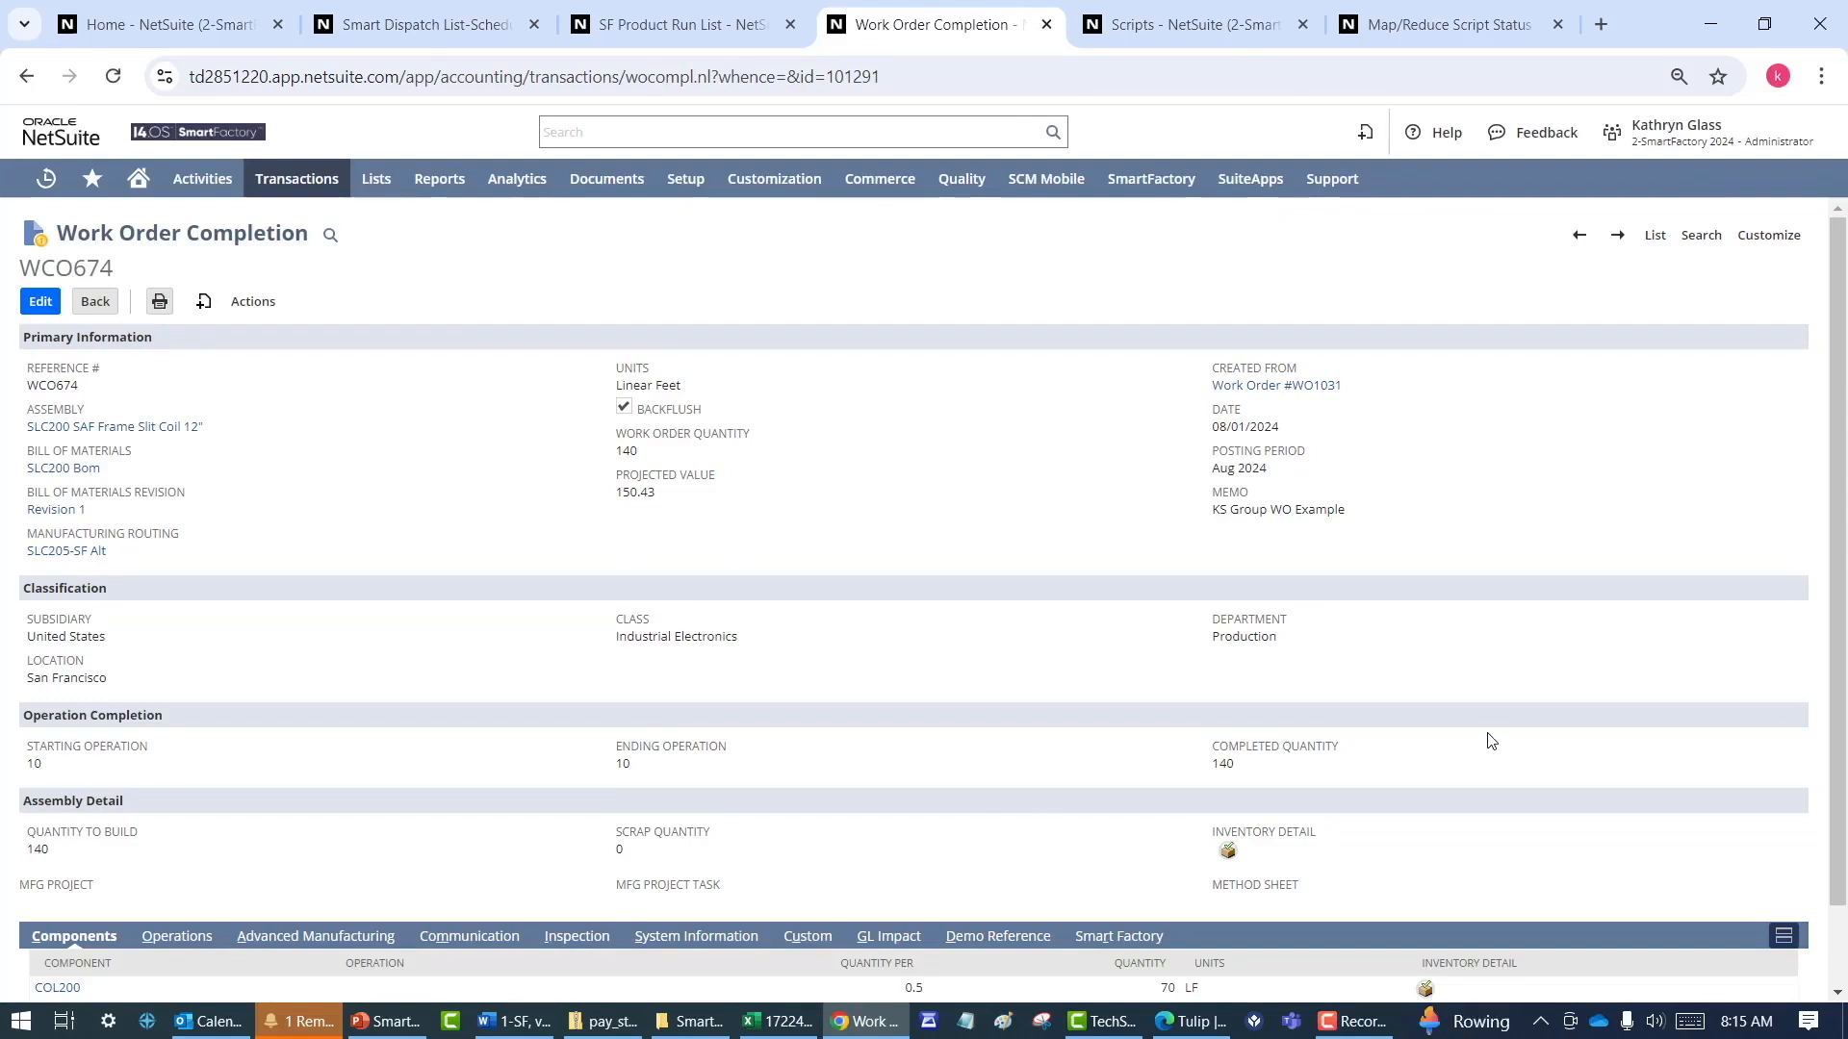
pyautogui.moveTo(1839, 632); pyautogui.dragTo(1839, 717)
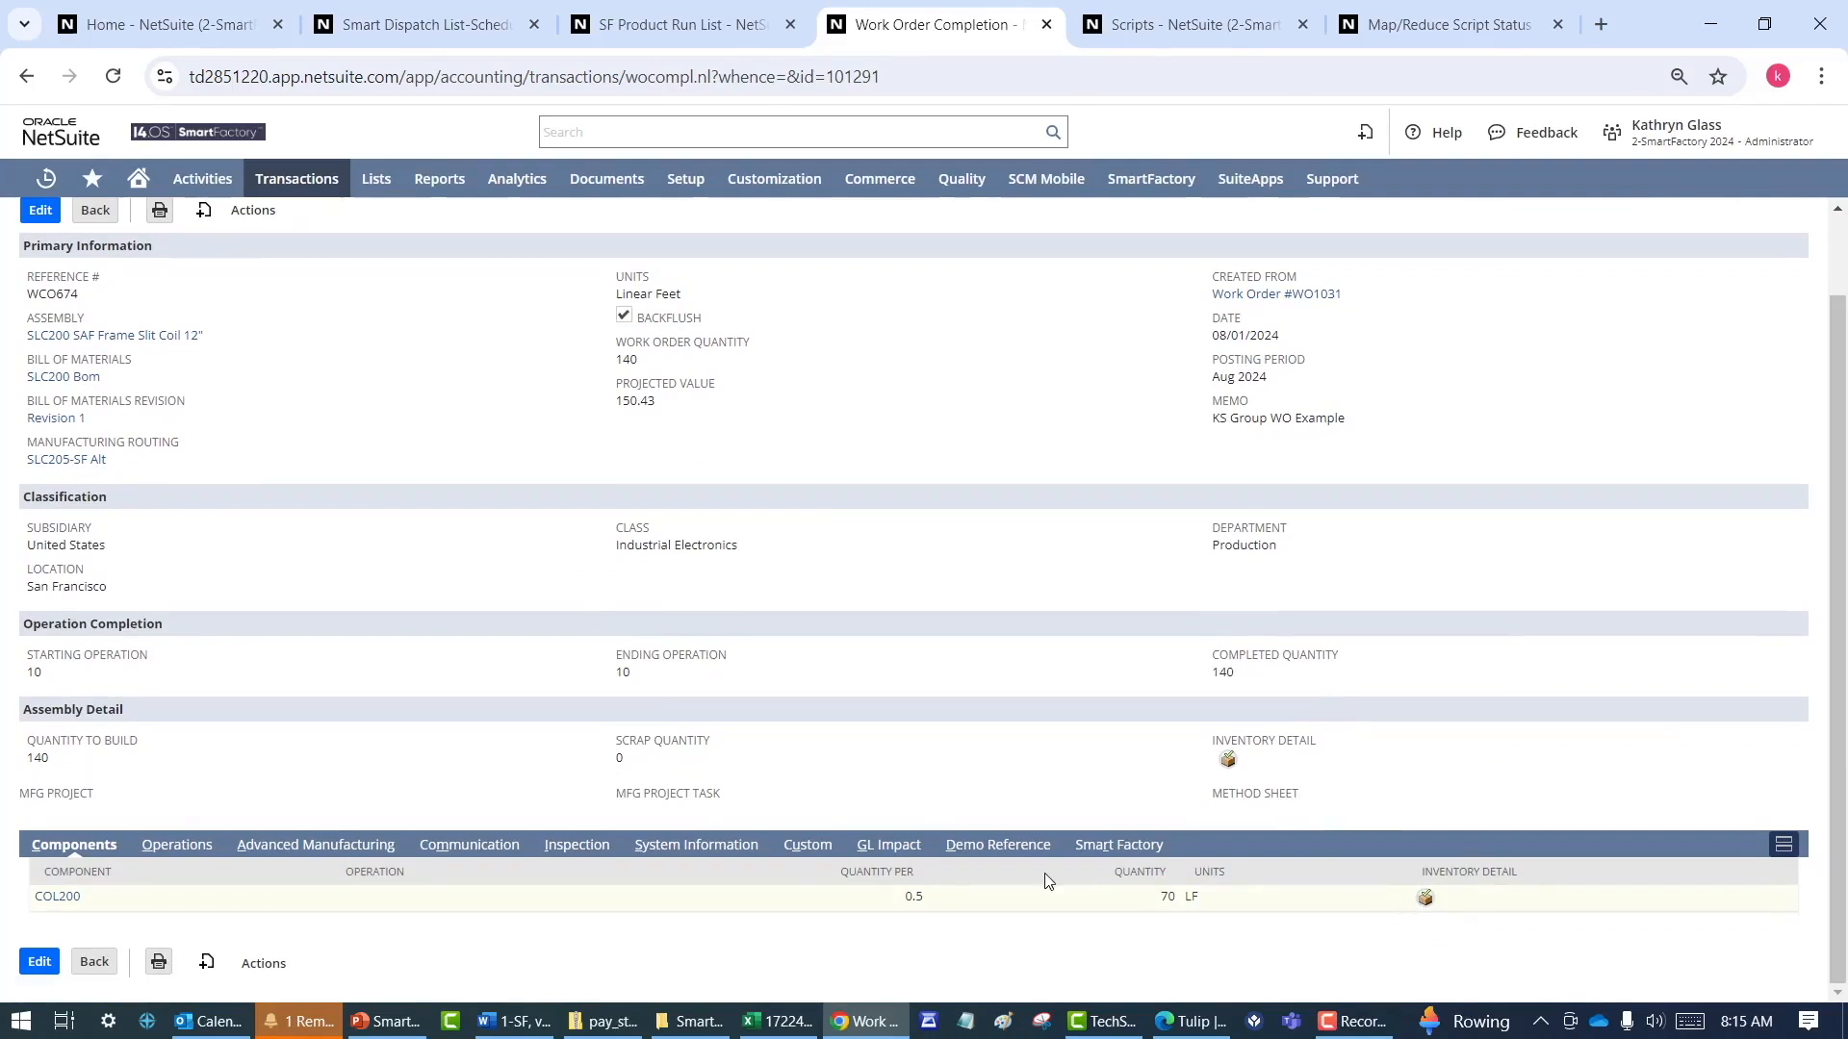
pyautogui.click(881, 846)
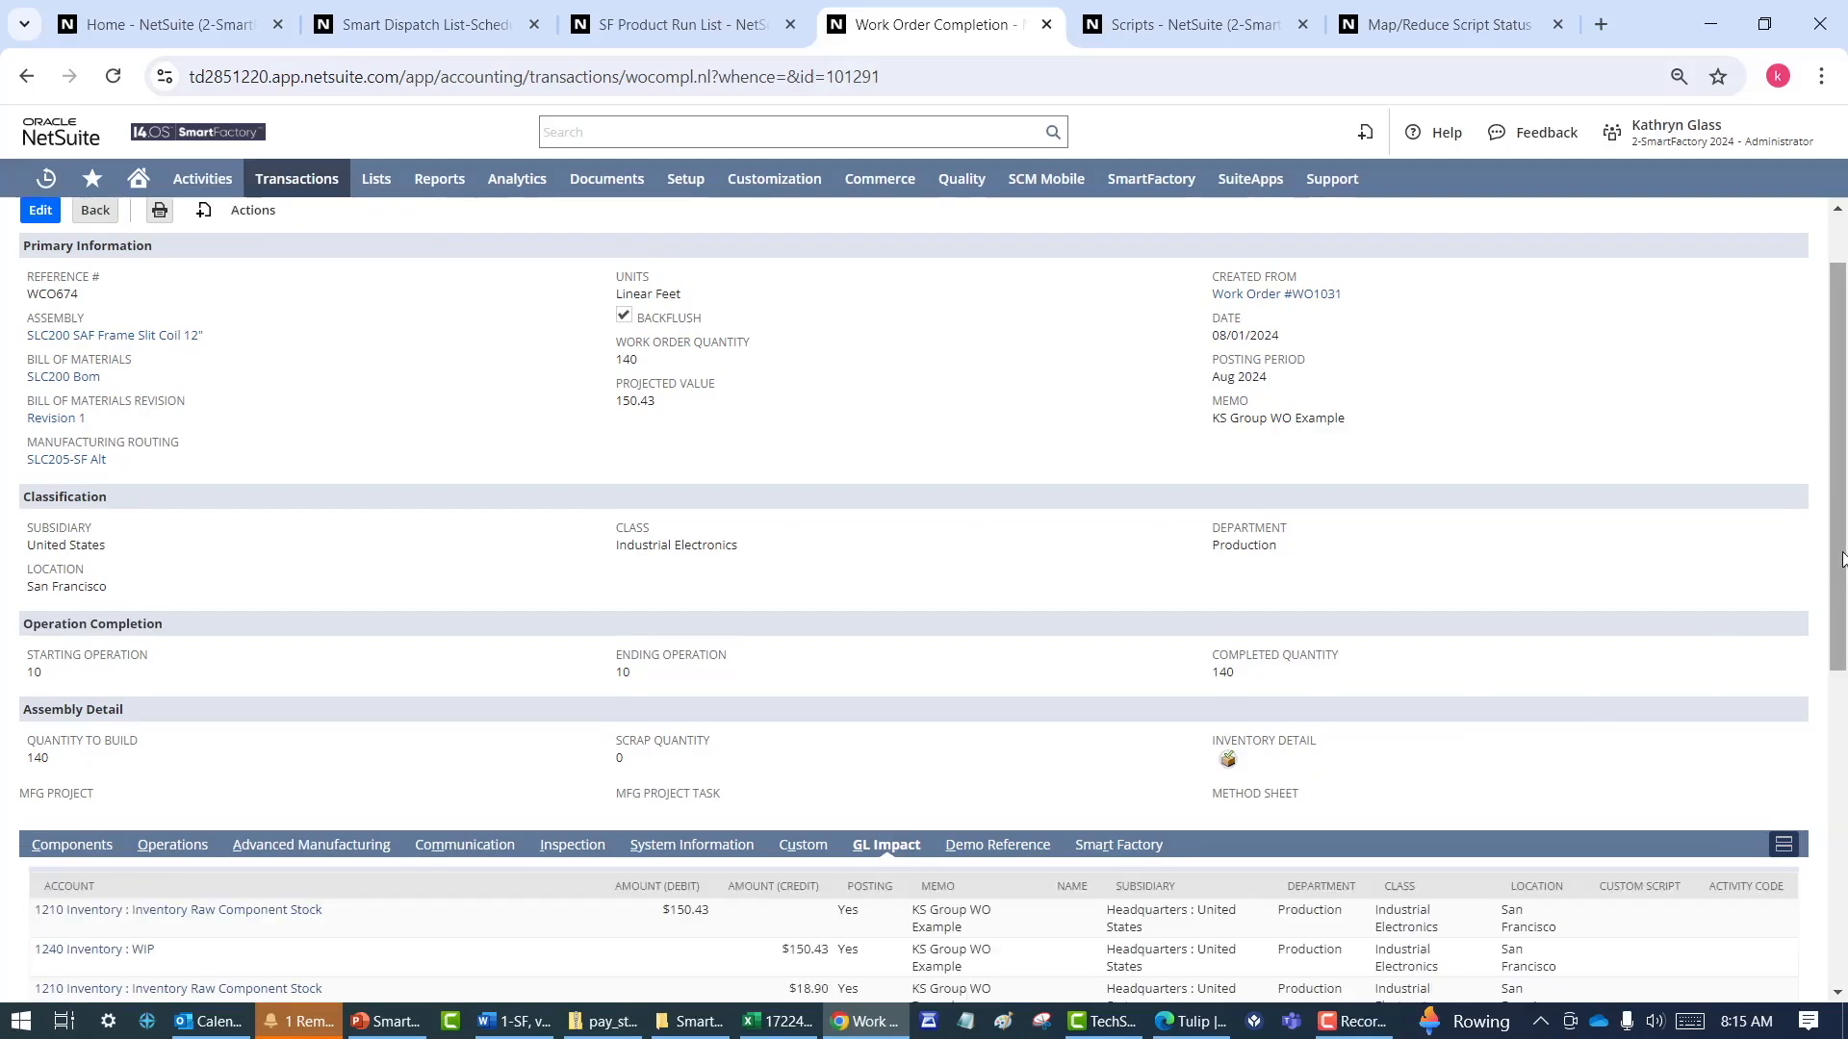
pyautogui.moveTo(1842, 555); pyautogui.dragTo(1832, 707)
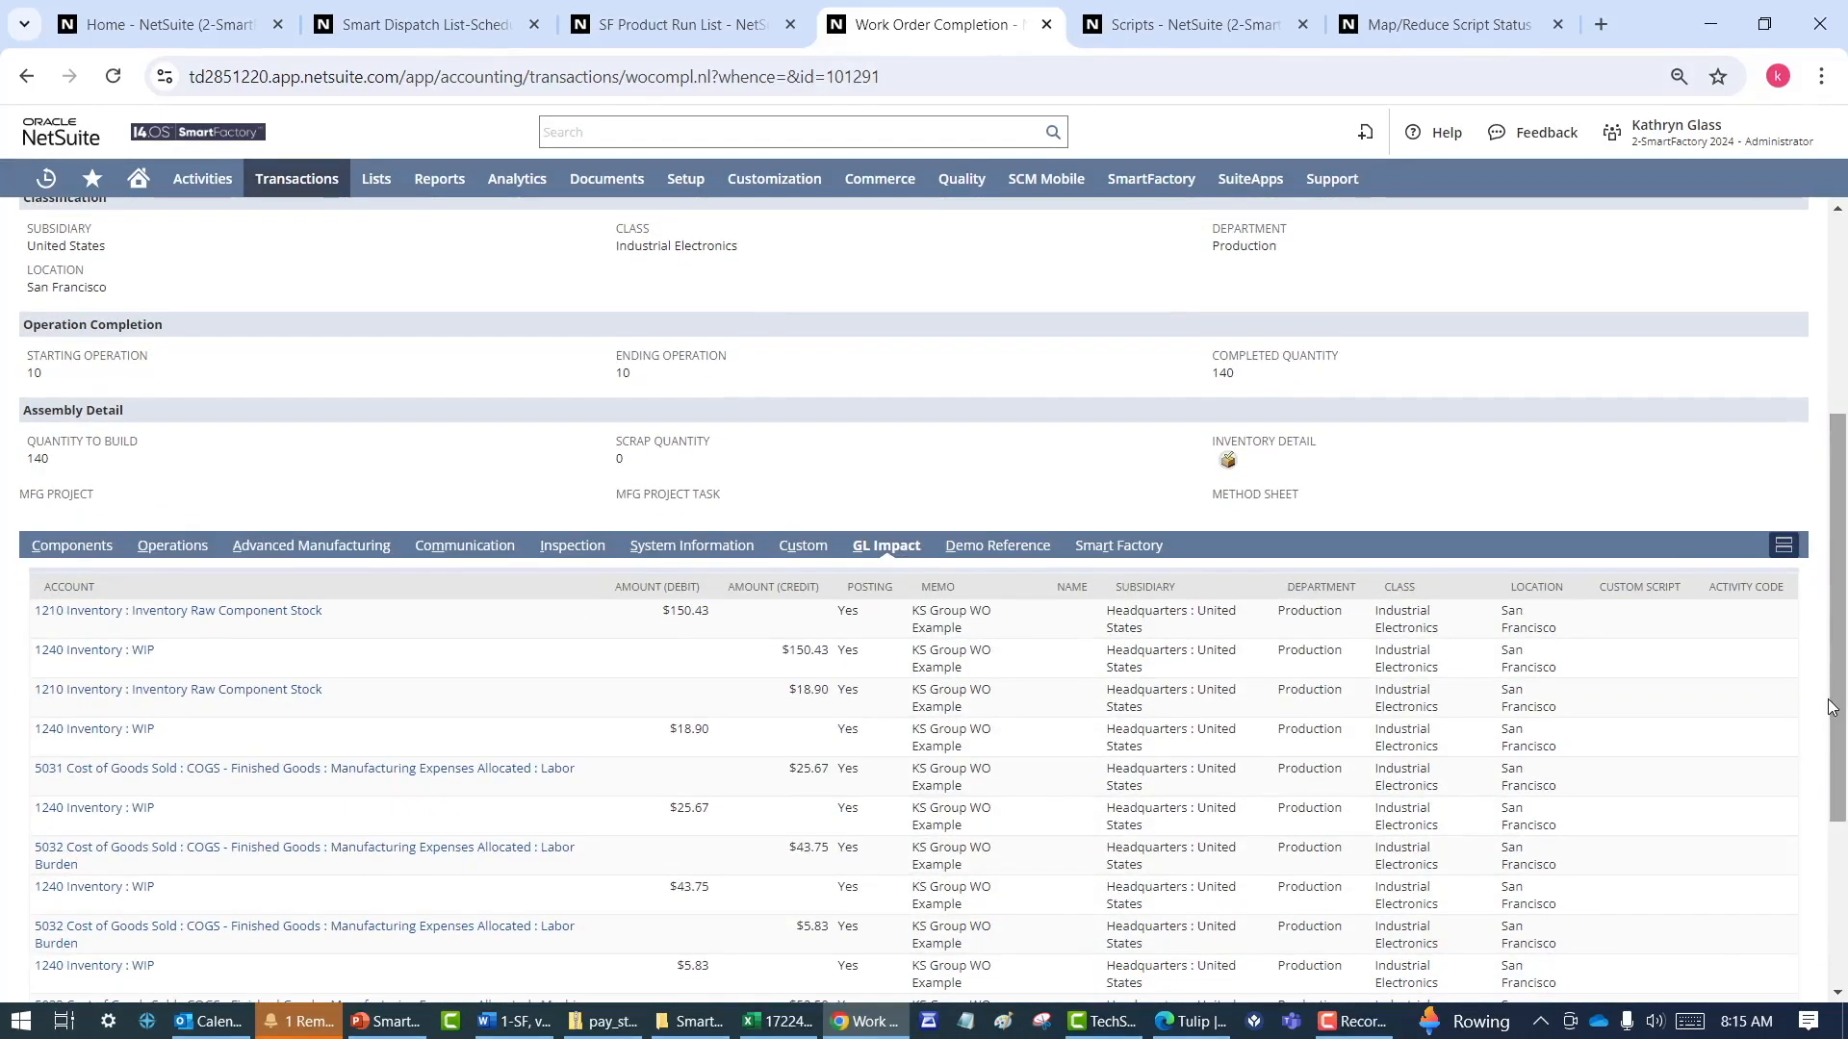